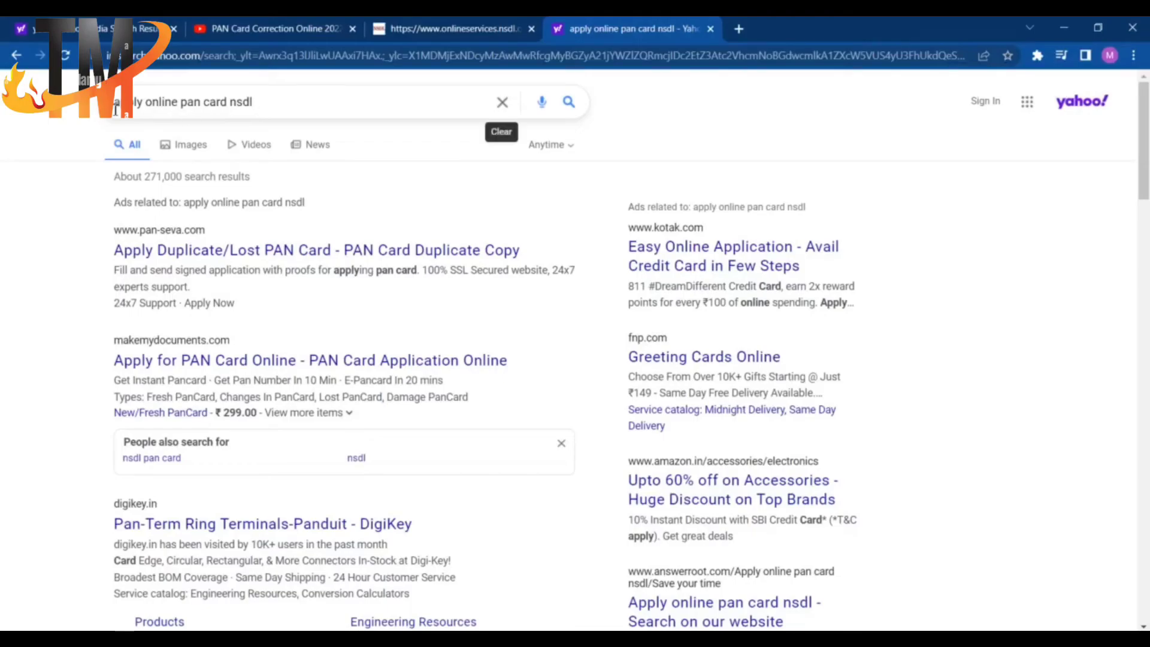
Select the whole 'apply online pan card nsdl' query in the Yahoo search box
triple_click(115, 108)
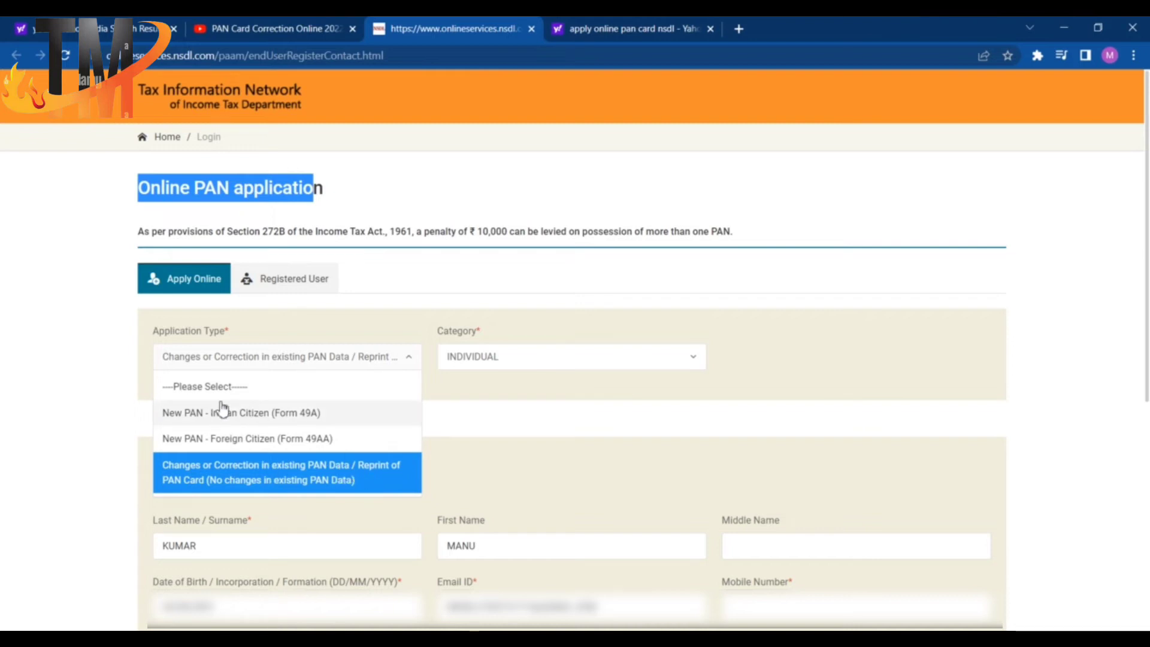
Choose 'Changes or Correction in existing PAN Data', category INDIVIDUAL and title Shri
left_click(240, 473)
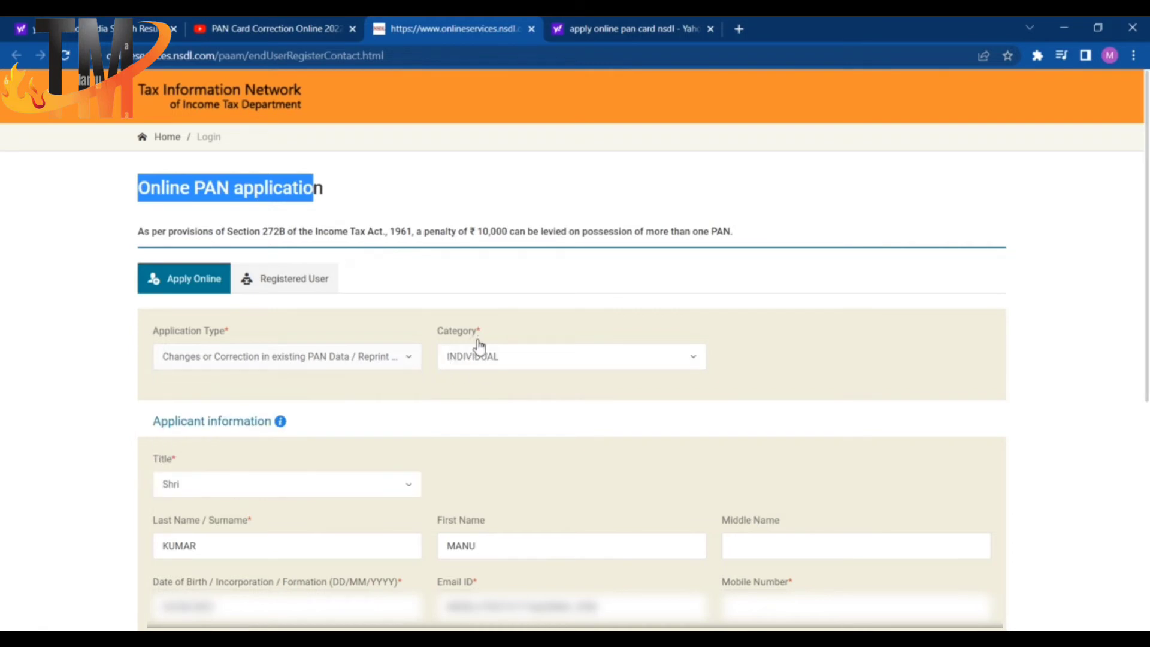
left_click(642, 357)
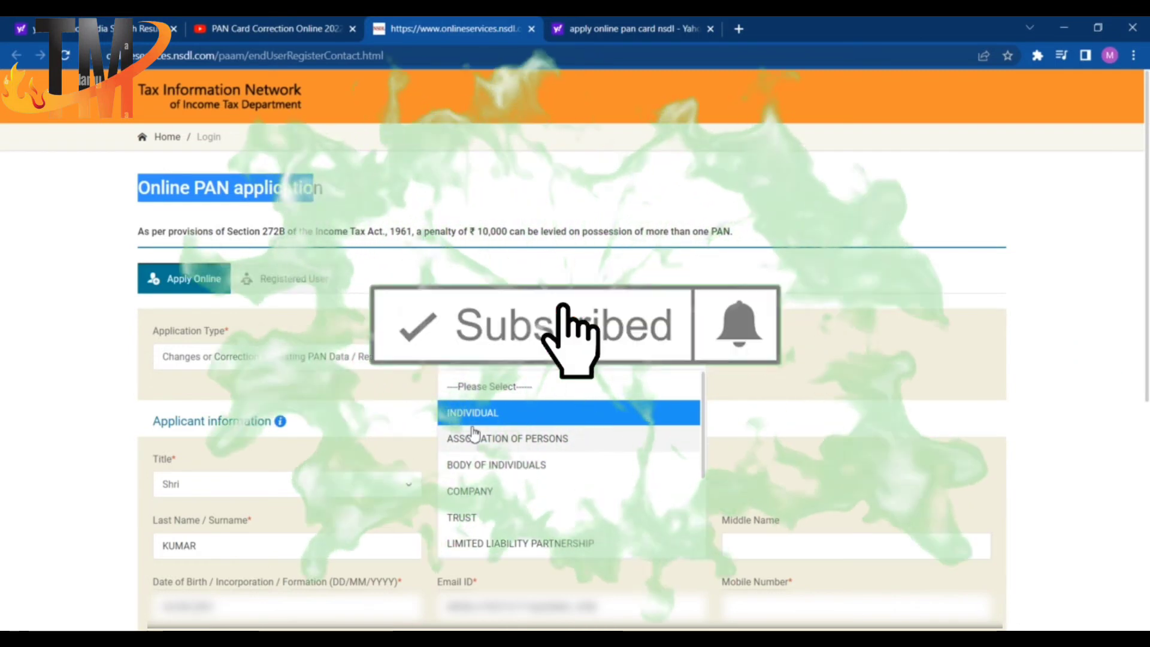
left_click(456, 413)
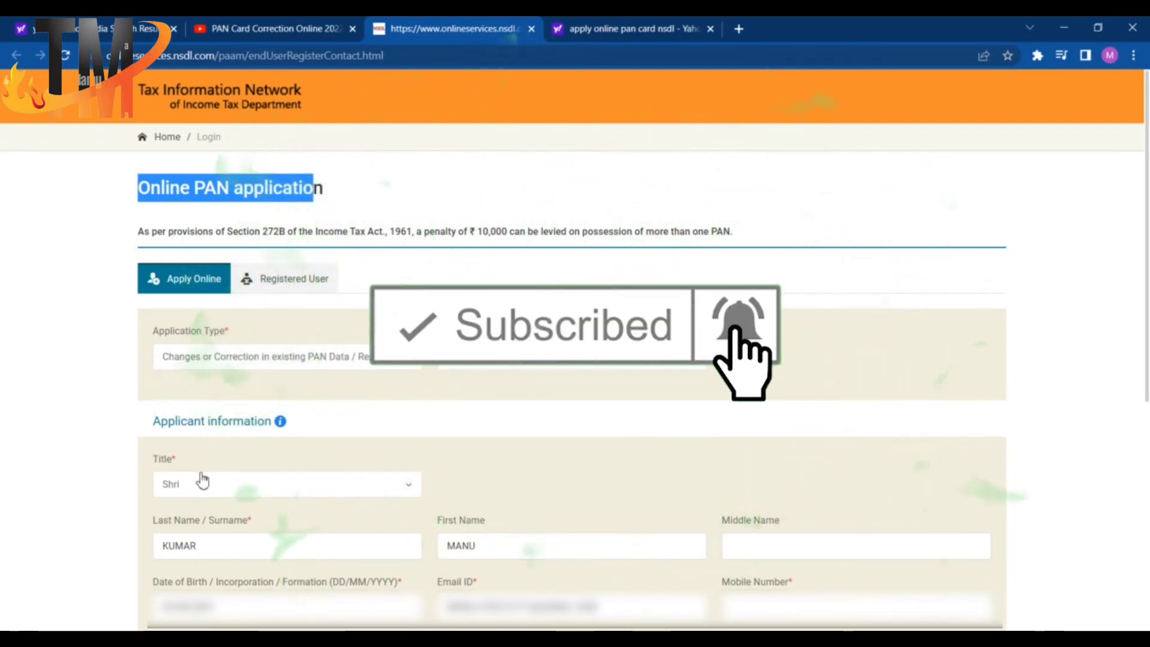
left_click(277, 484)
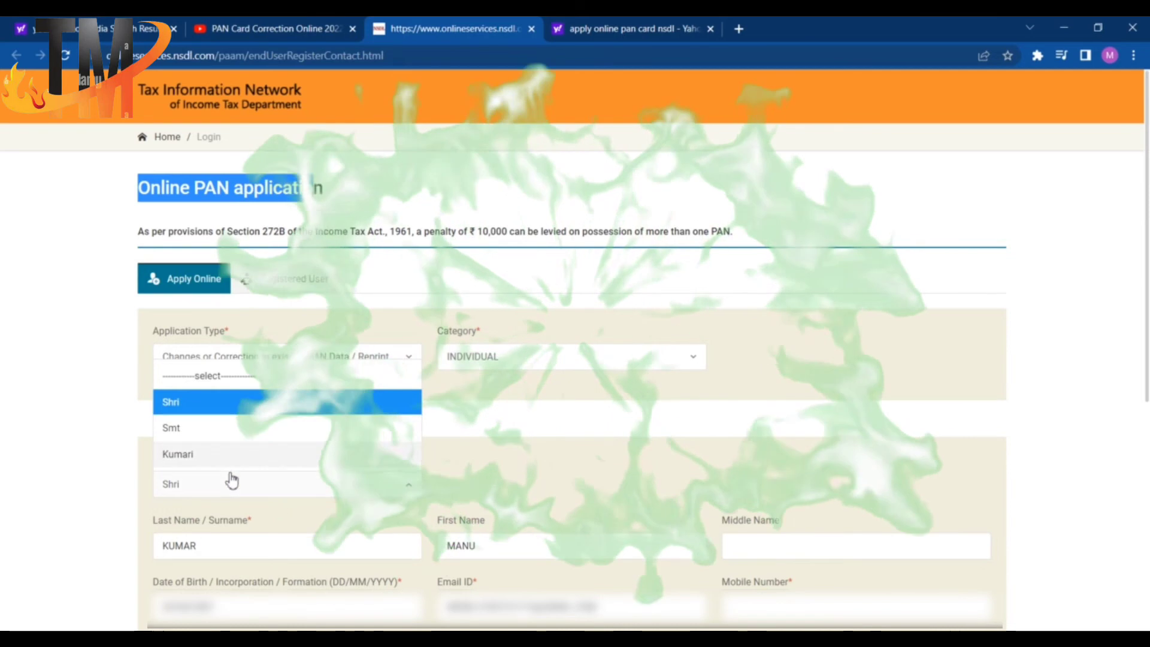
left_click(486, 508)
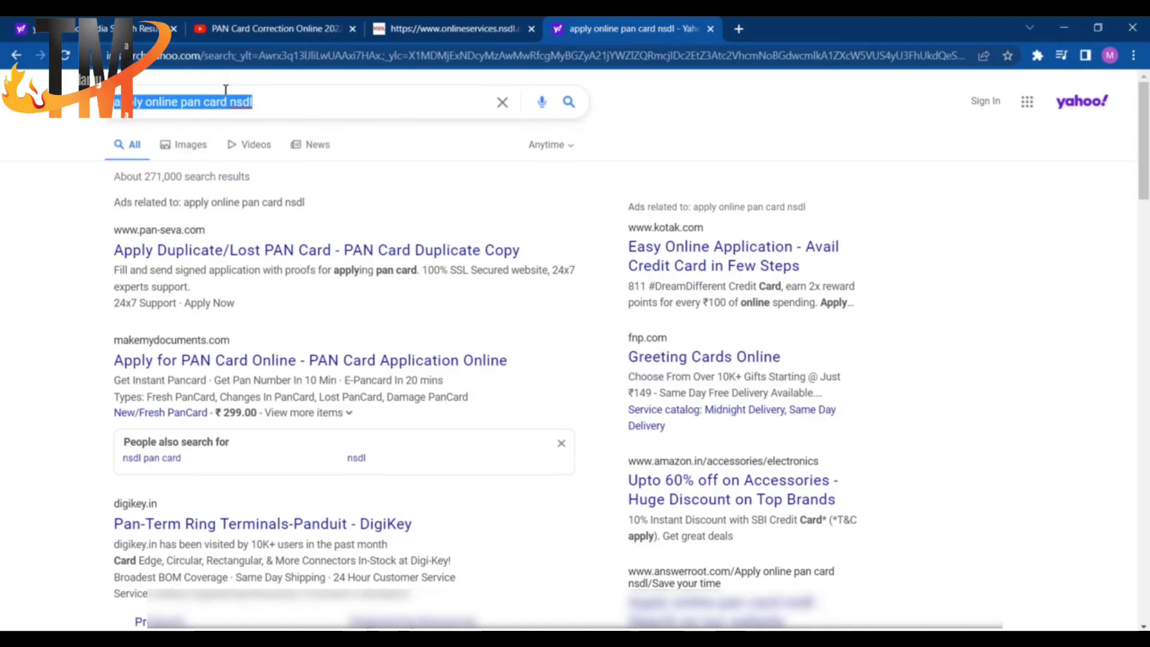
Return to the NSDL form and keep correction, INDIVIDUAL and Shri selected in each dropdown
left_click(395, 28)
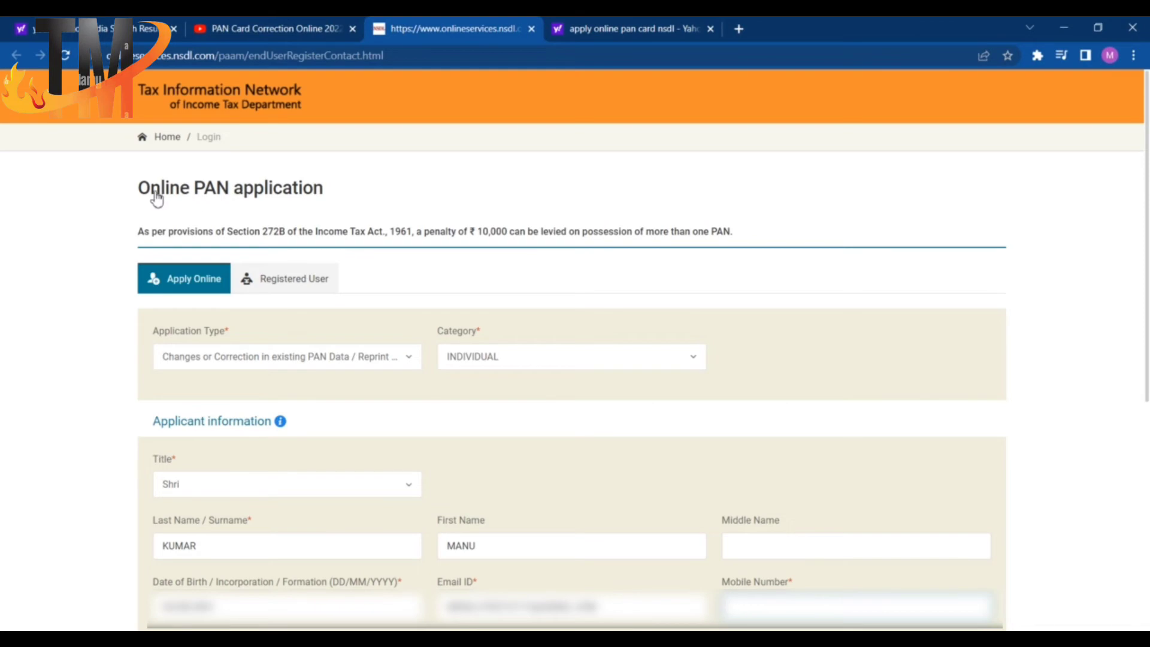
left_click_drag(145, 189, 312, 194)
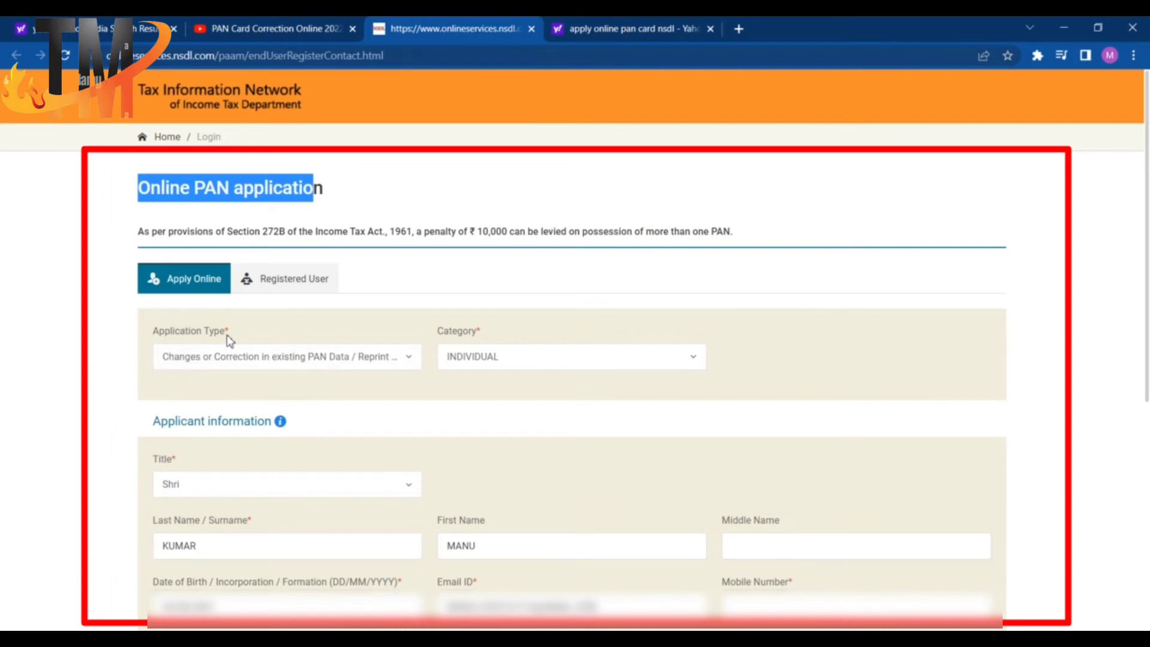
left_click(398, 358)
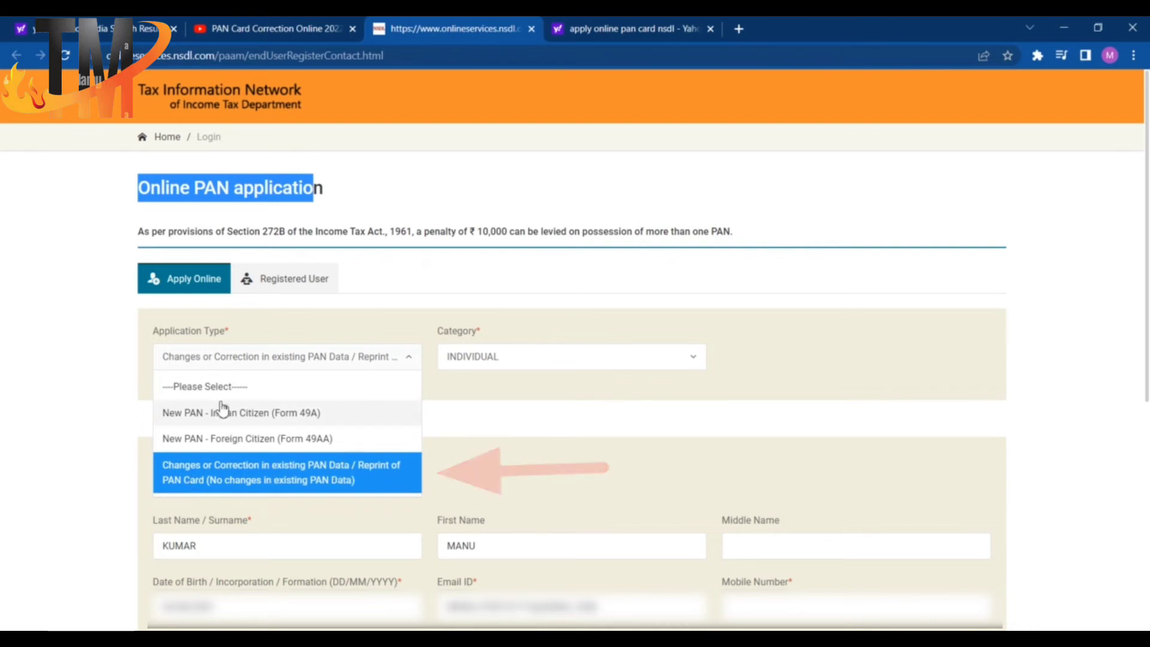
left_click(460, 371)
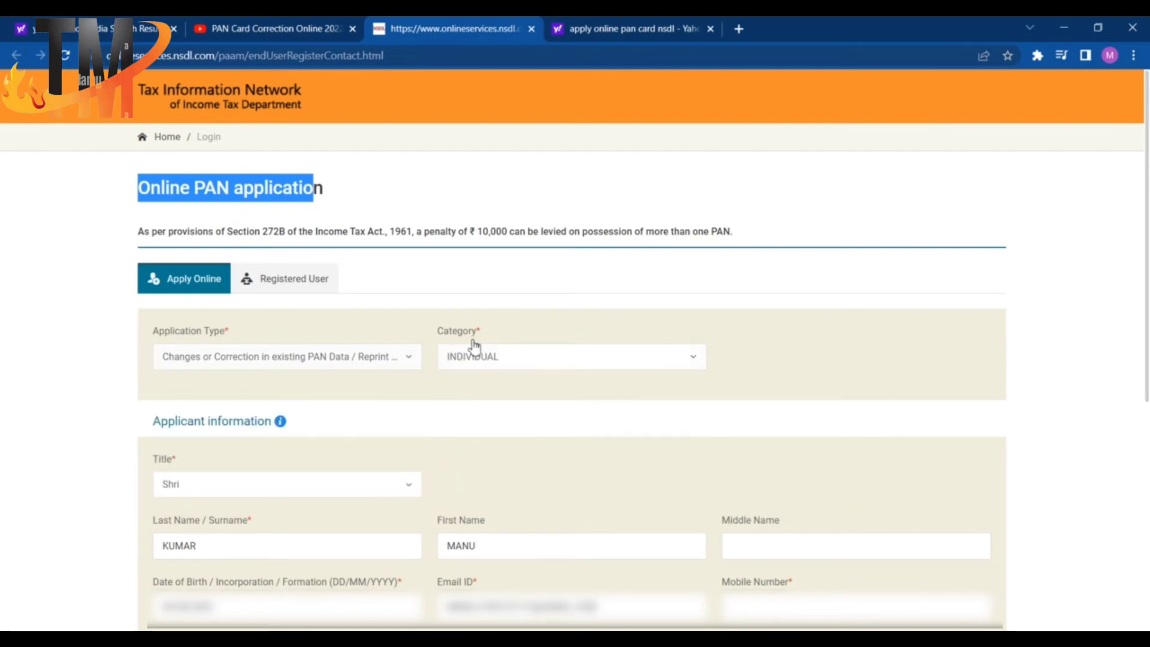
left_click(597, 354)
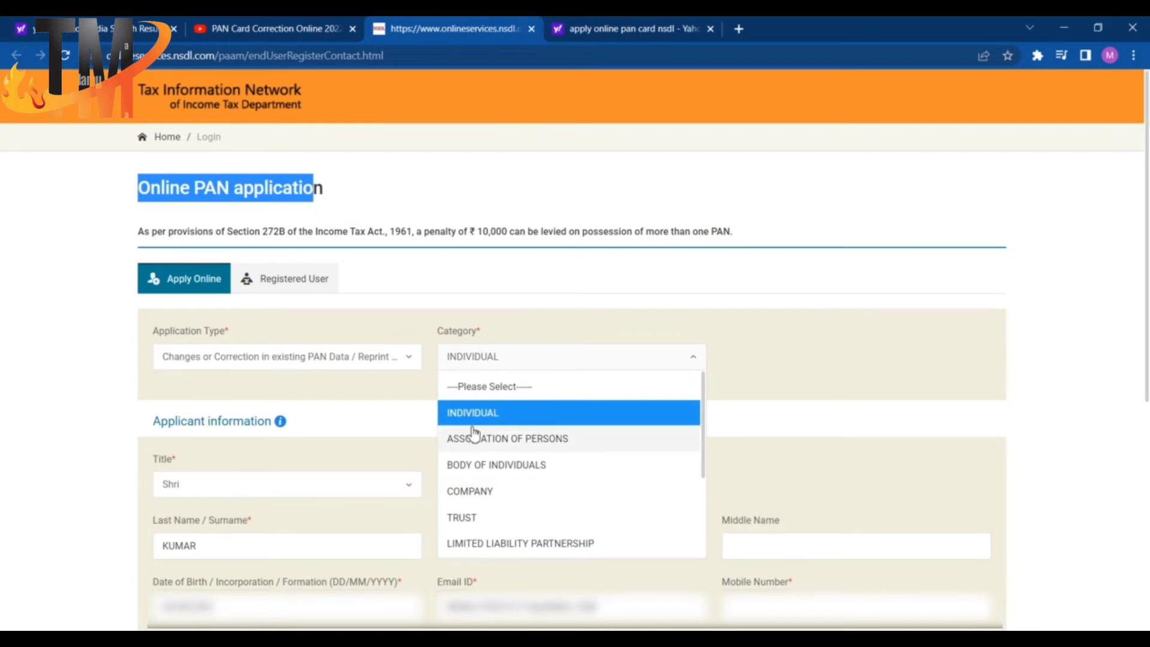
left_click(458, 415)
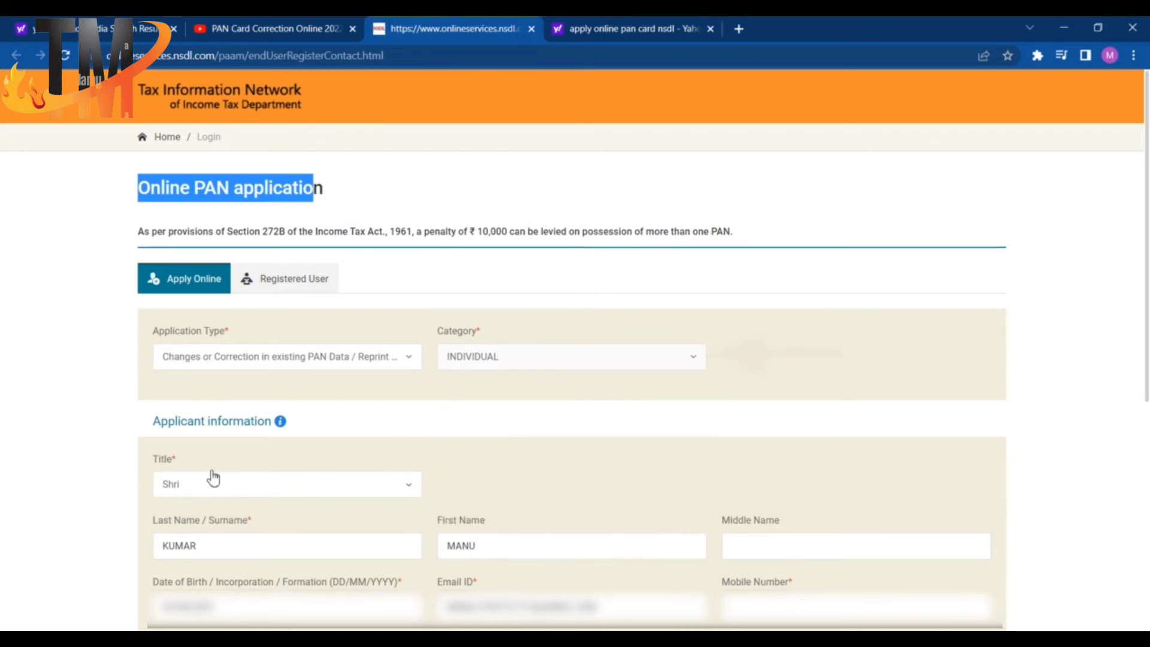
left_click(408, 485)
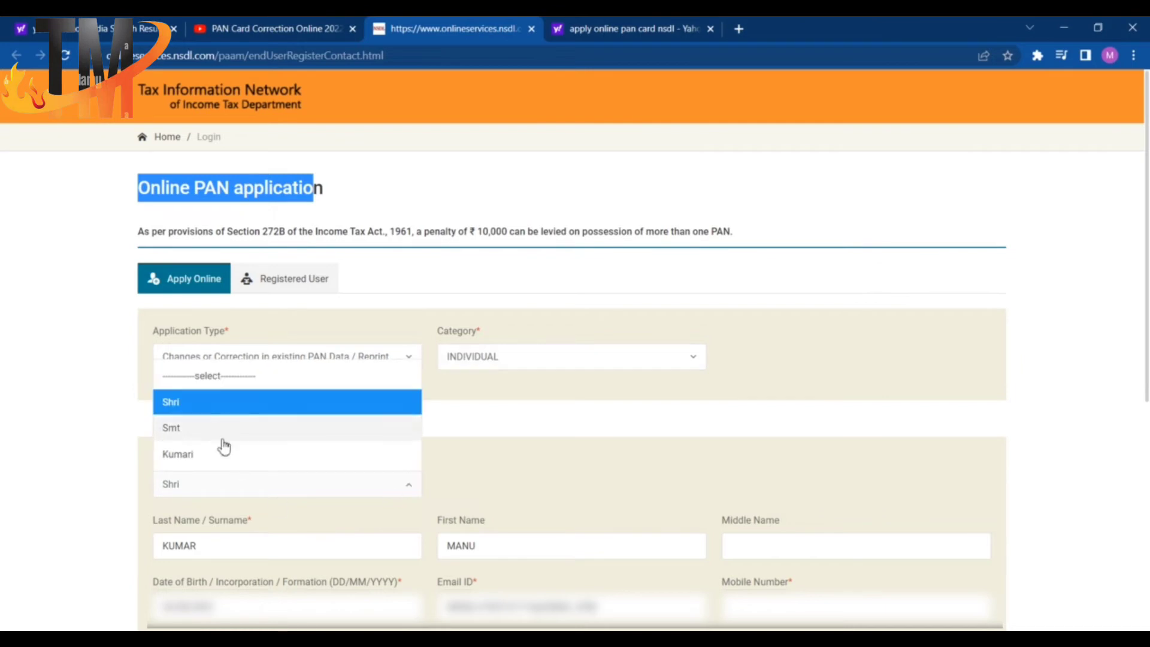
left_click(251, 403)
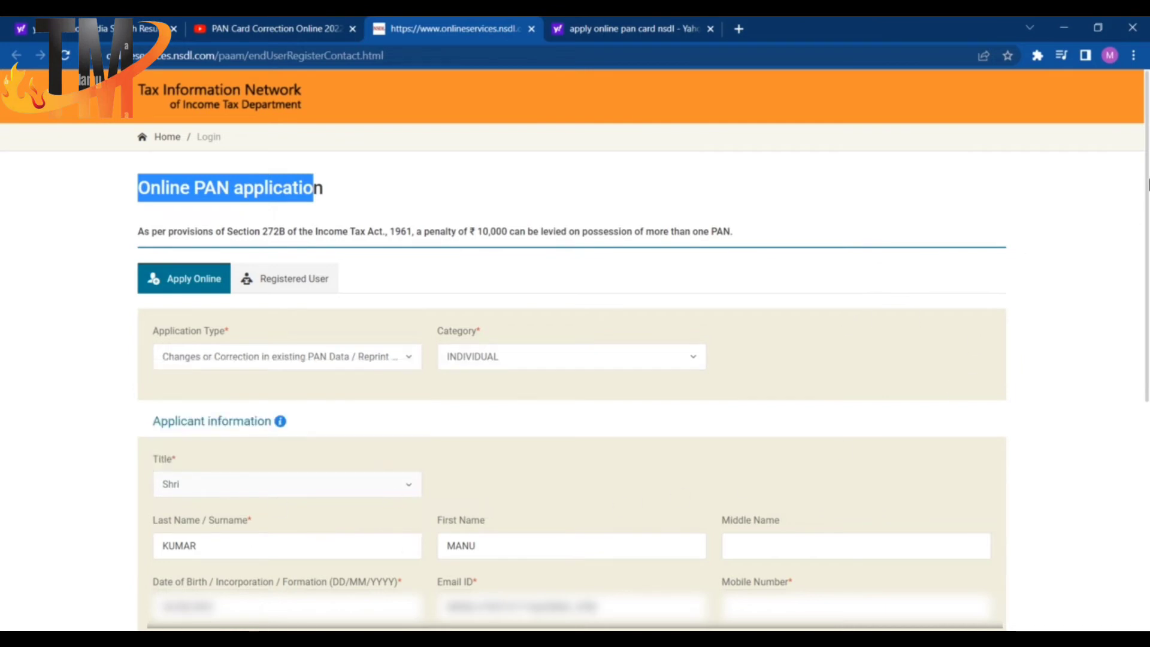
Scroll down to review the filled-in applicant details and the Mobile Number field
scroll(384, 271, "down", 2)
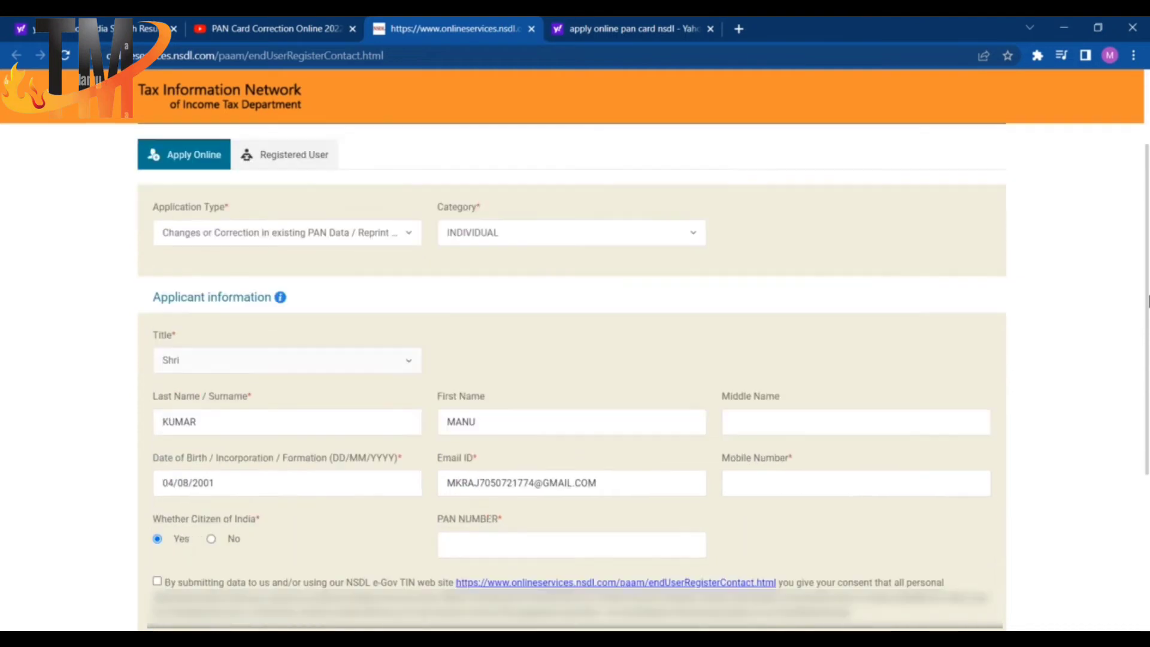
scroll(383, 271, "down", 3)
scroll(384, 271, "down", 1)
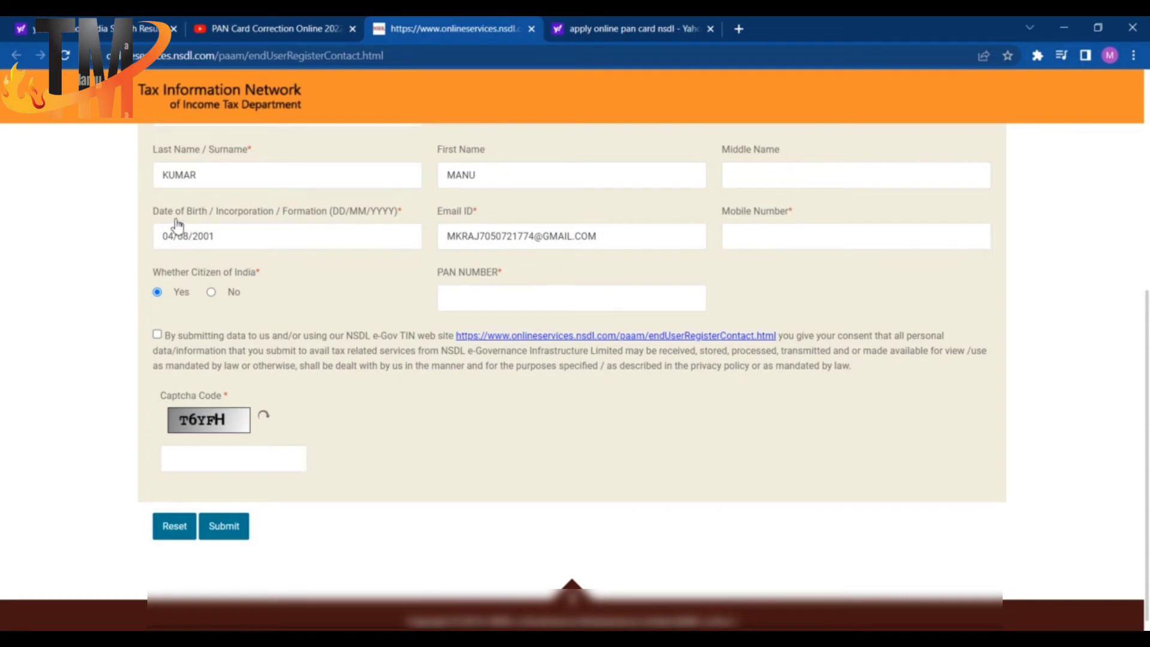
left_click_drag(168, 214, 753, 193)
left_click(763, 214)
left_click_drag(787, 214, 722, 213)
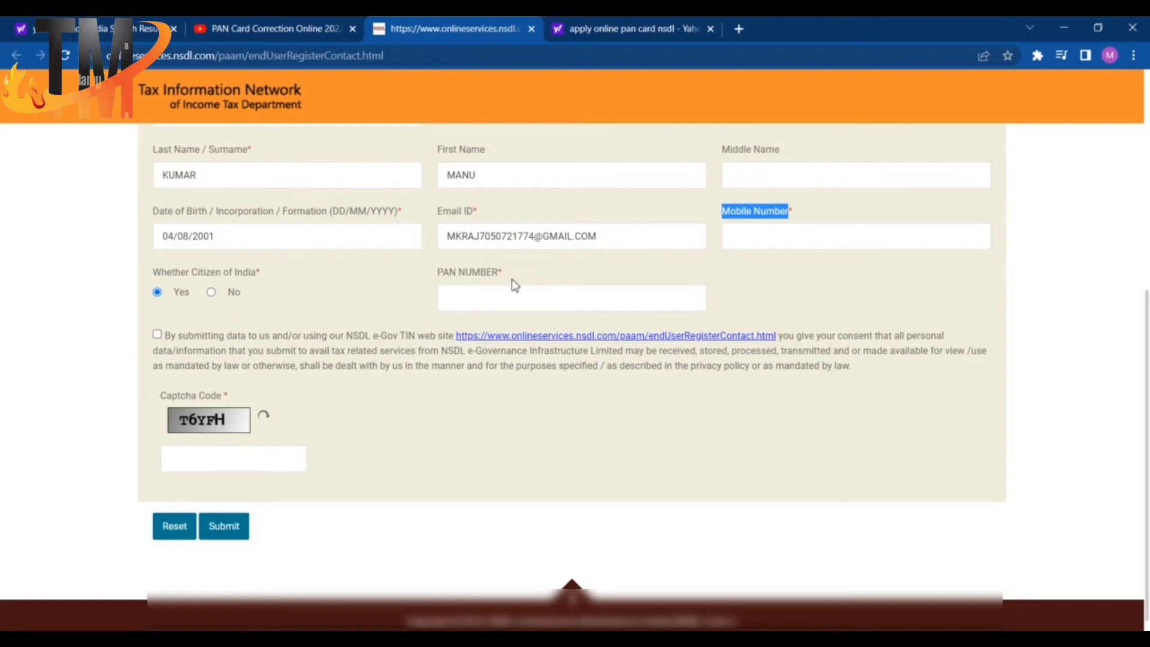
Agree to the data-use consent statement and enter the applicant's mobile number
left_click(157, 335)
left_click(757, 228)
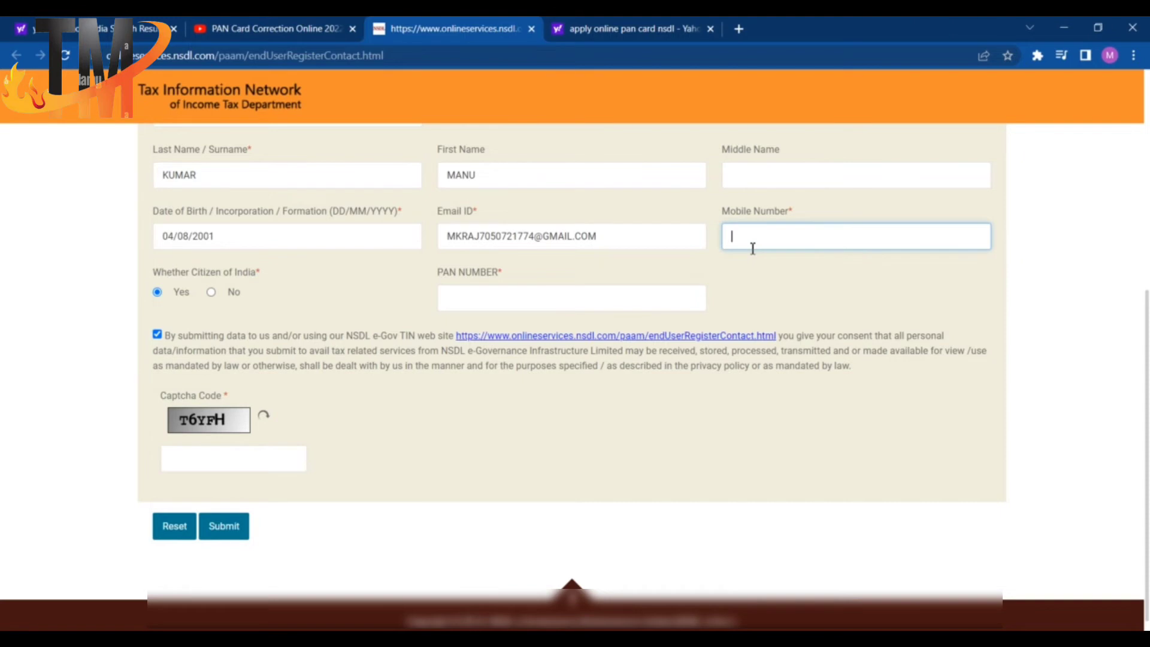
type("7050")
type("17")
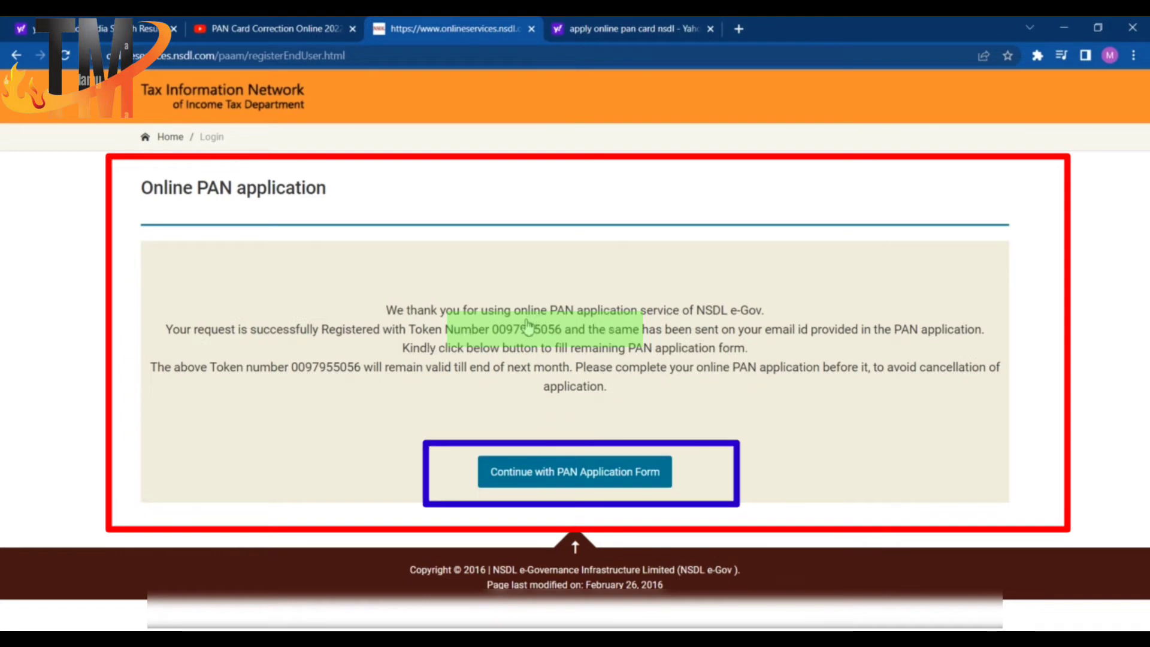
Continue with the PAN Application Form to reach the full Form CR
left_click(557, 472)
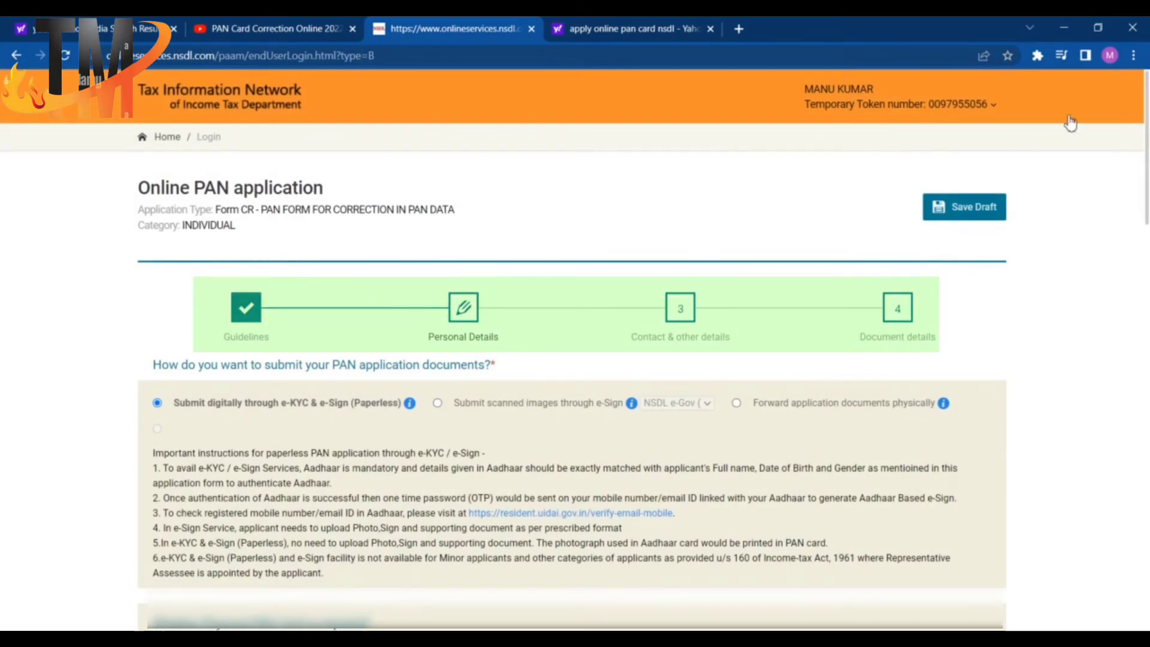
Select 'Submit digitally through e-KYC & e-Sign (Paperless)' and scroll down to the PAN fields
left_click_drag(1147, 119, 1148, 132)
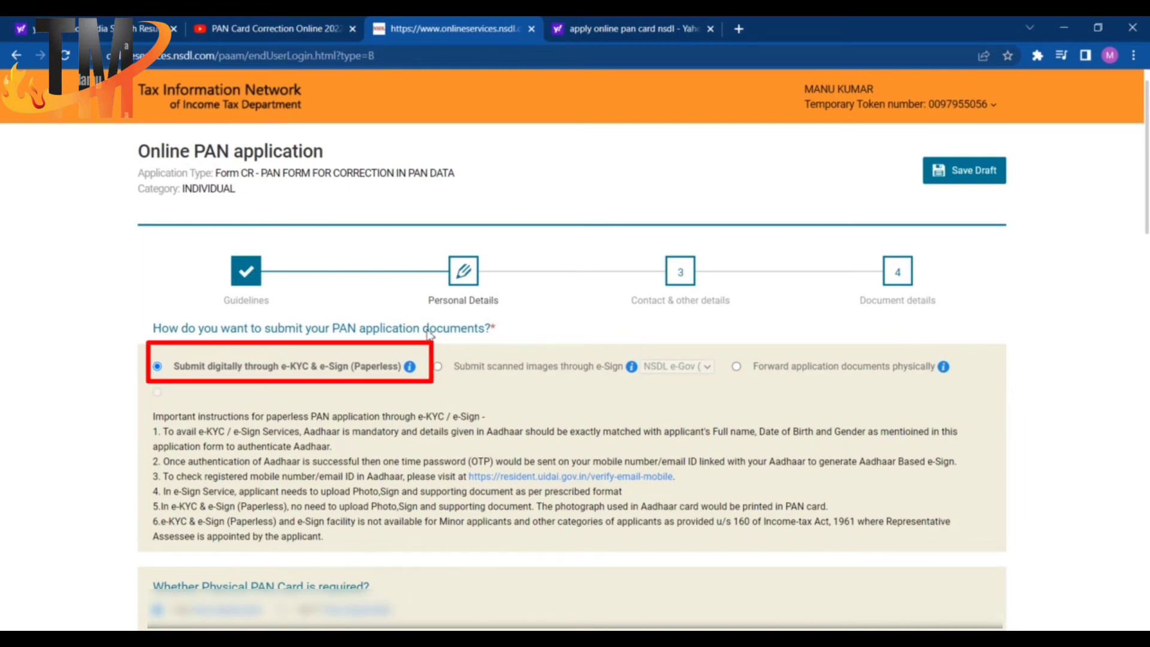
scroll(429, 334, "down", 1)
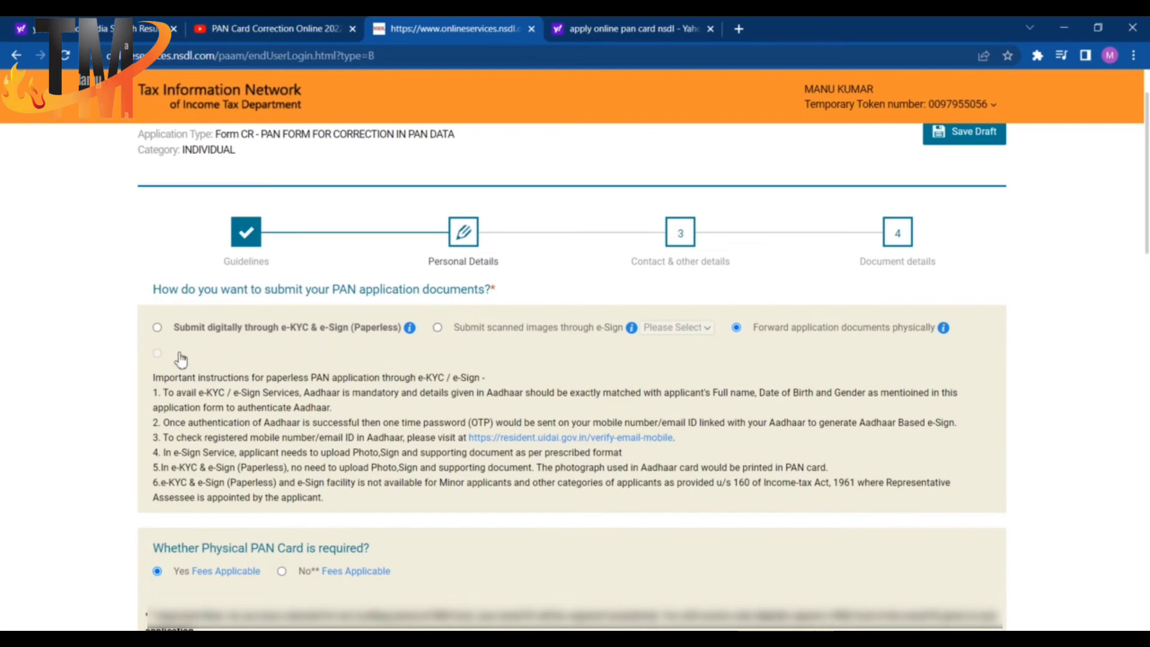
left_click(158, 328)
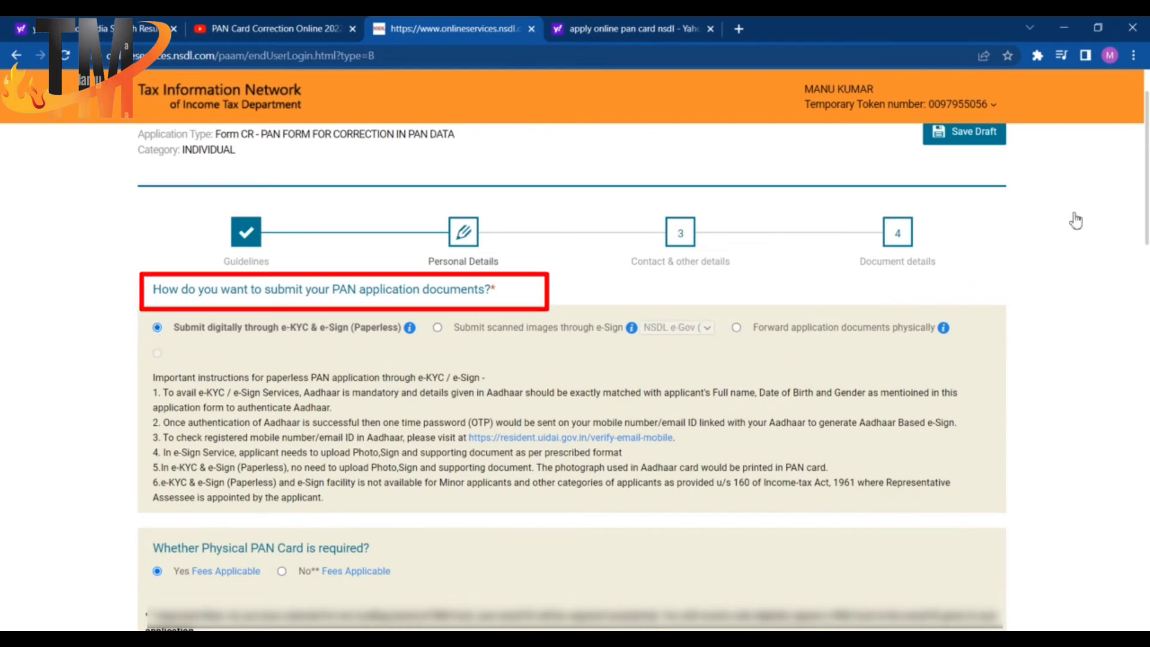
scroll(517, 362, "down", 5)
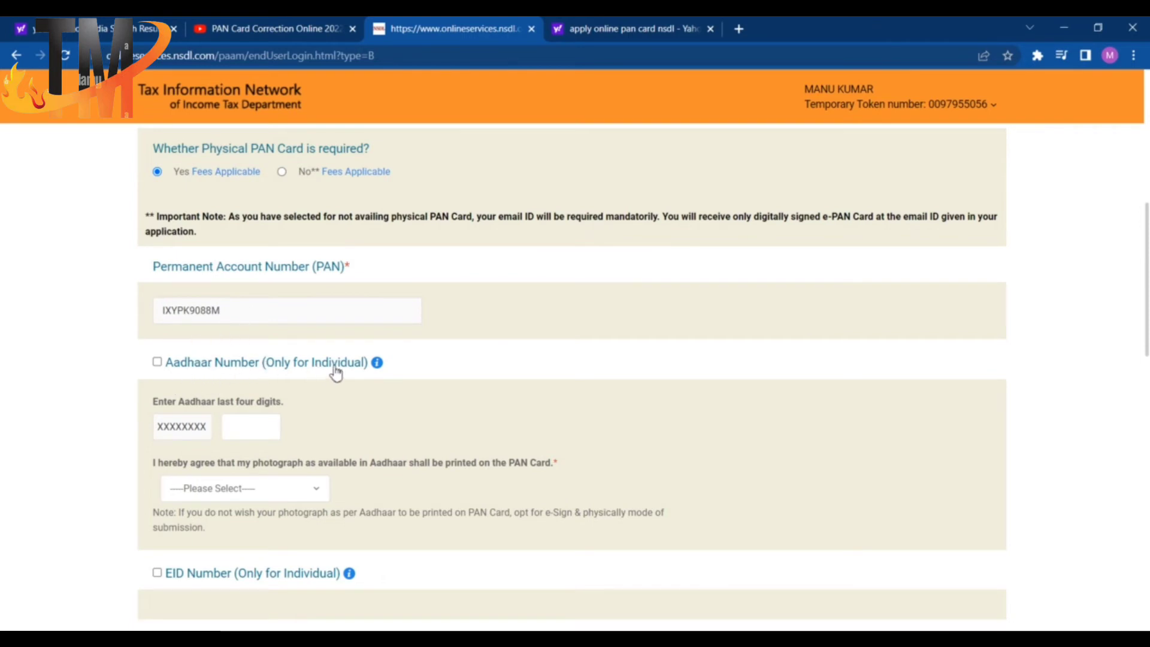
Tick Aadhaar Number, enter its last four digits, and open the photograph-consent choices
left_click(157, 362)
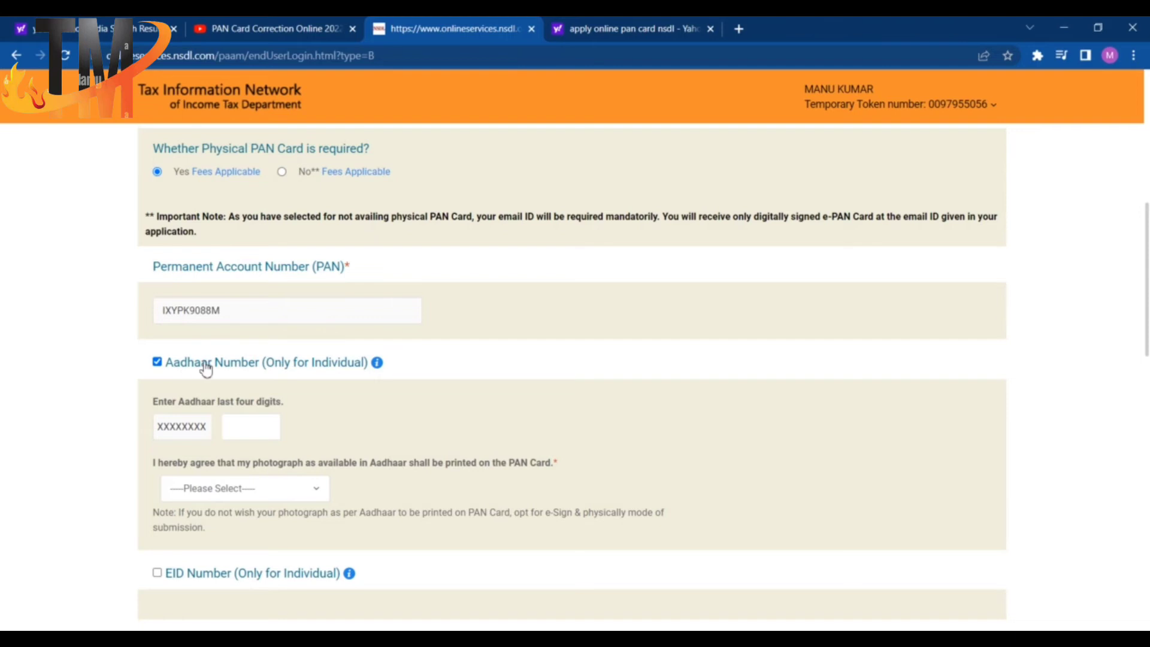
left_click(251, 425)
type("039")
type("1")
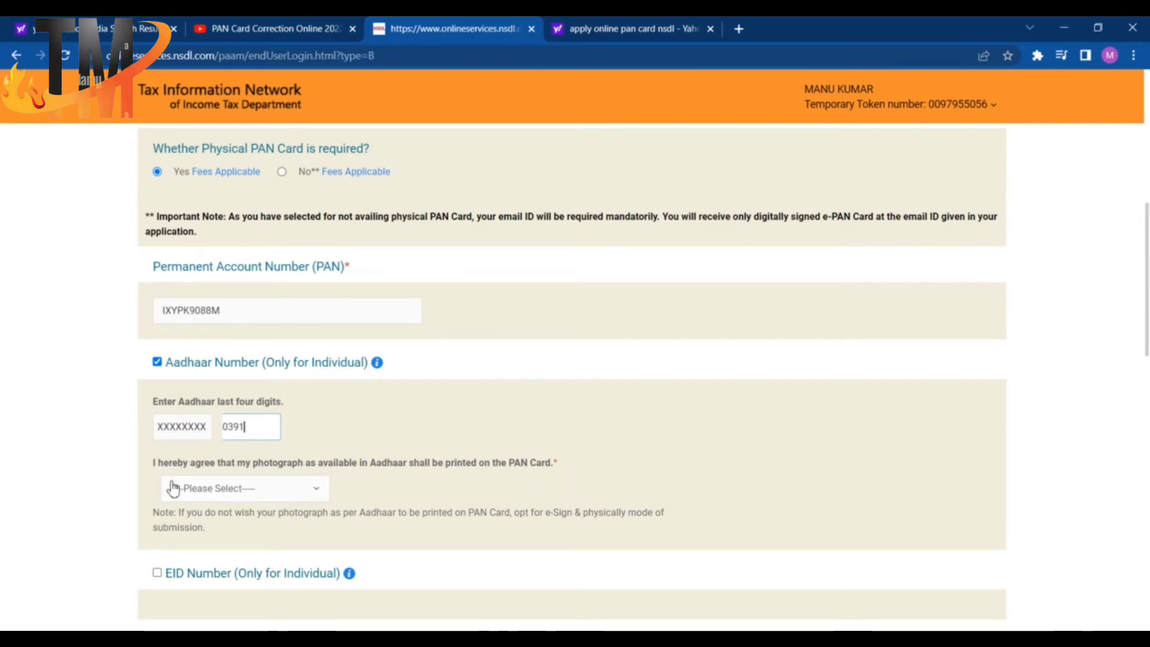
left_click(191, 488)
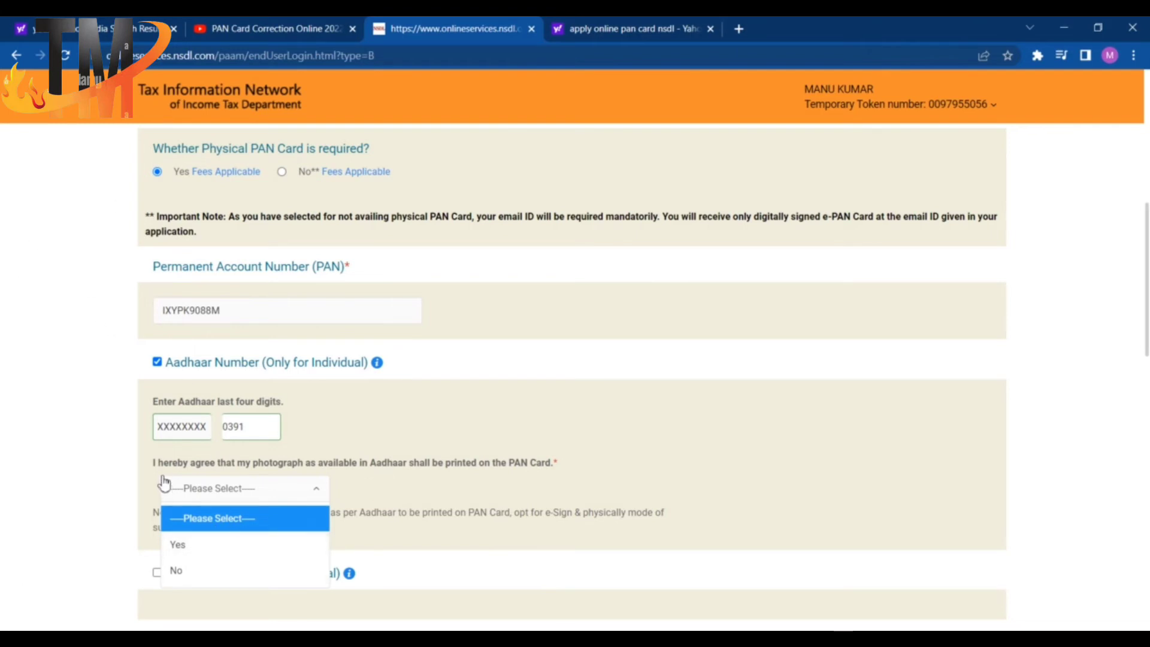
scroll(174, 390, "down", 5)
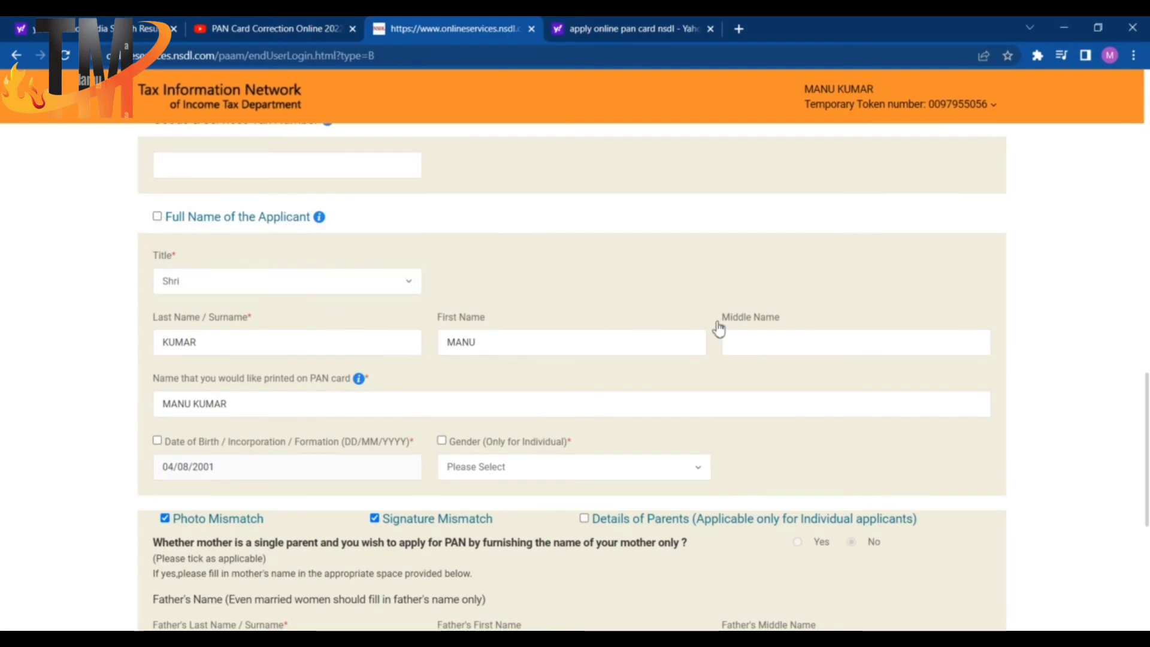
Mark Date of Birth for correction, set Gender to Male, and go to contact details
left_click(157, 441)
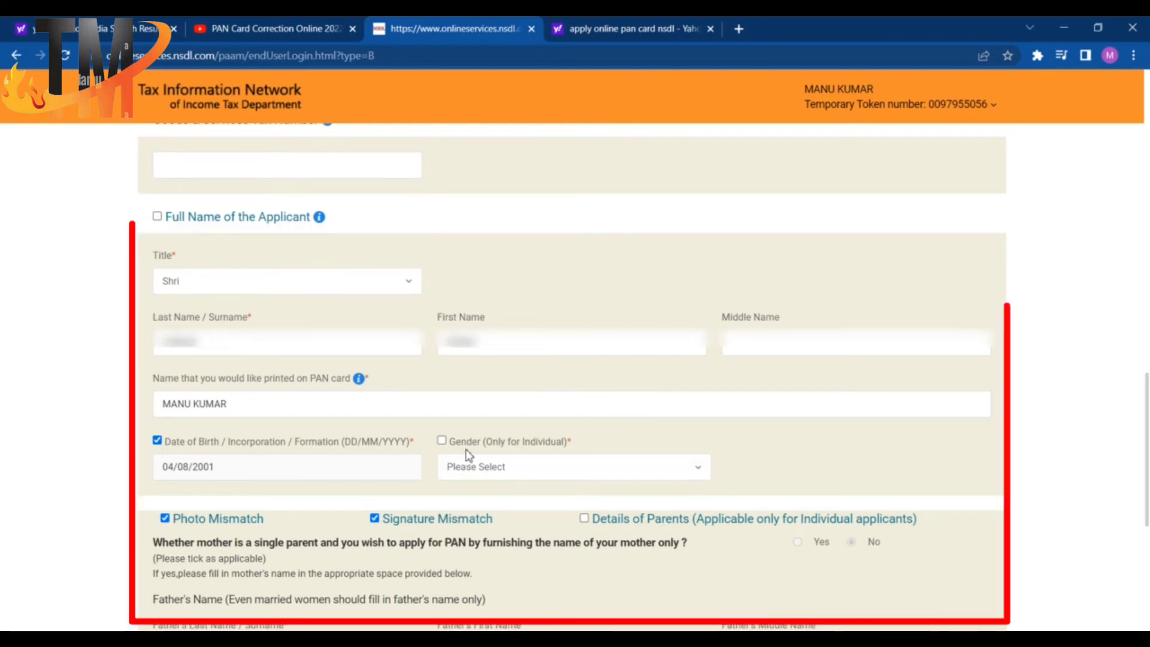
left_click(569, 466)
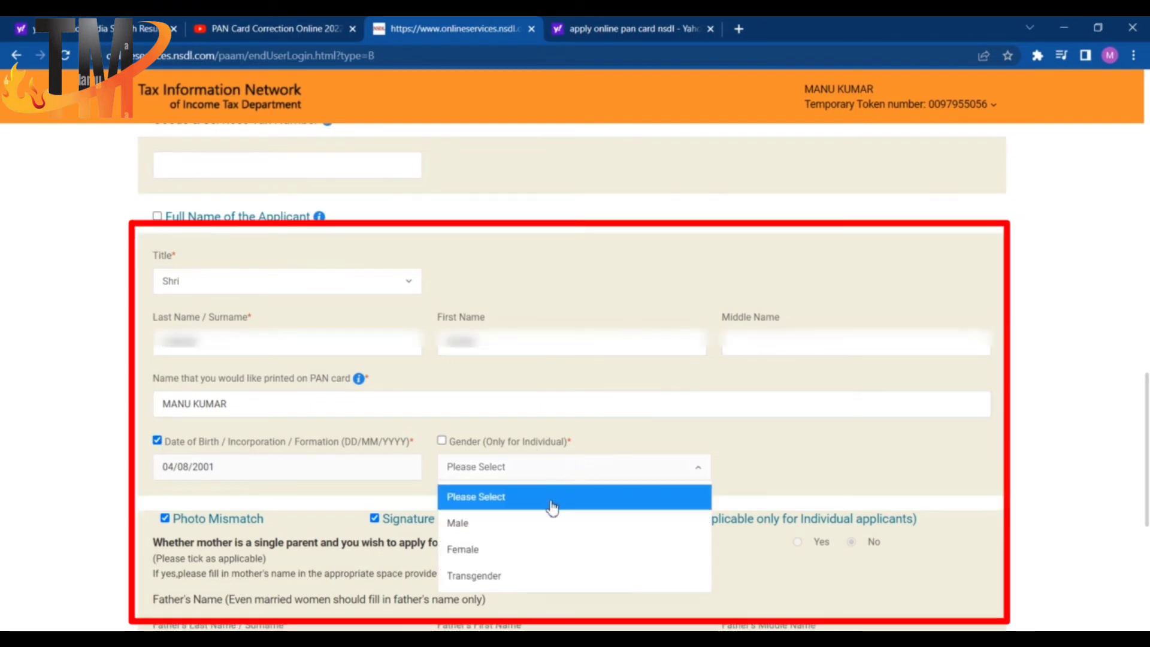
left_click(509, 527)
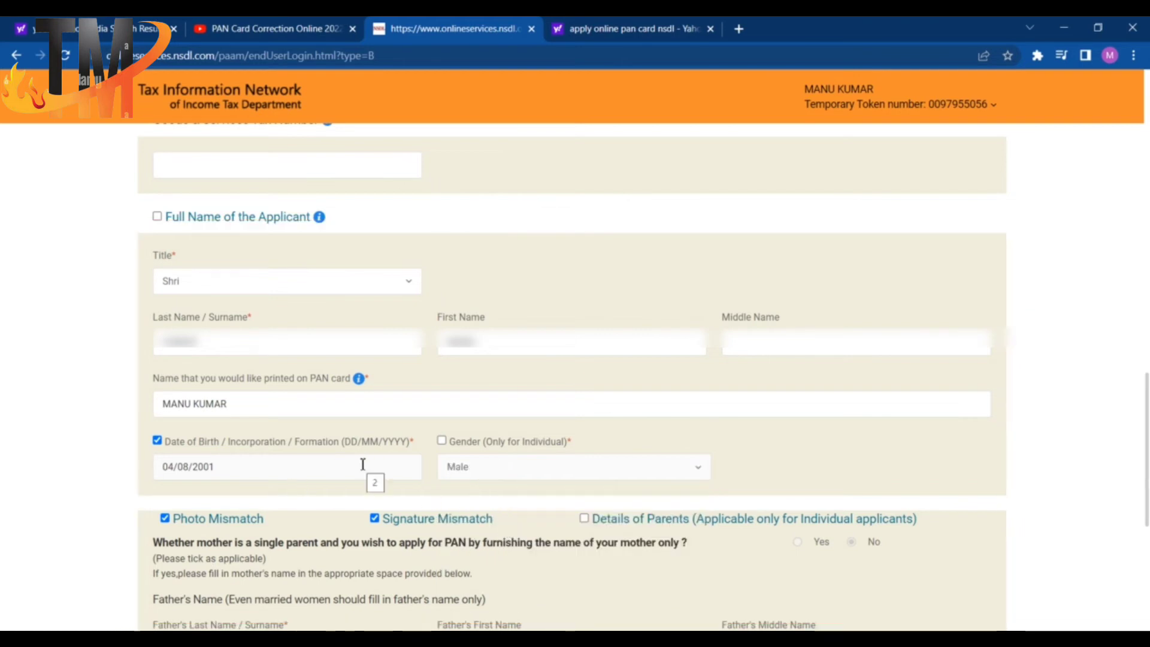
scroll(362, 464, "down", 6)
scroll(209, 176, "up", 1)
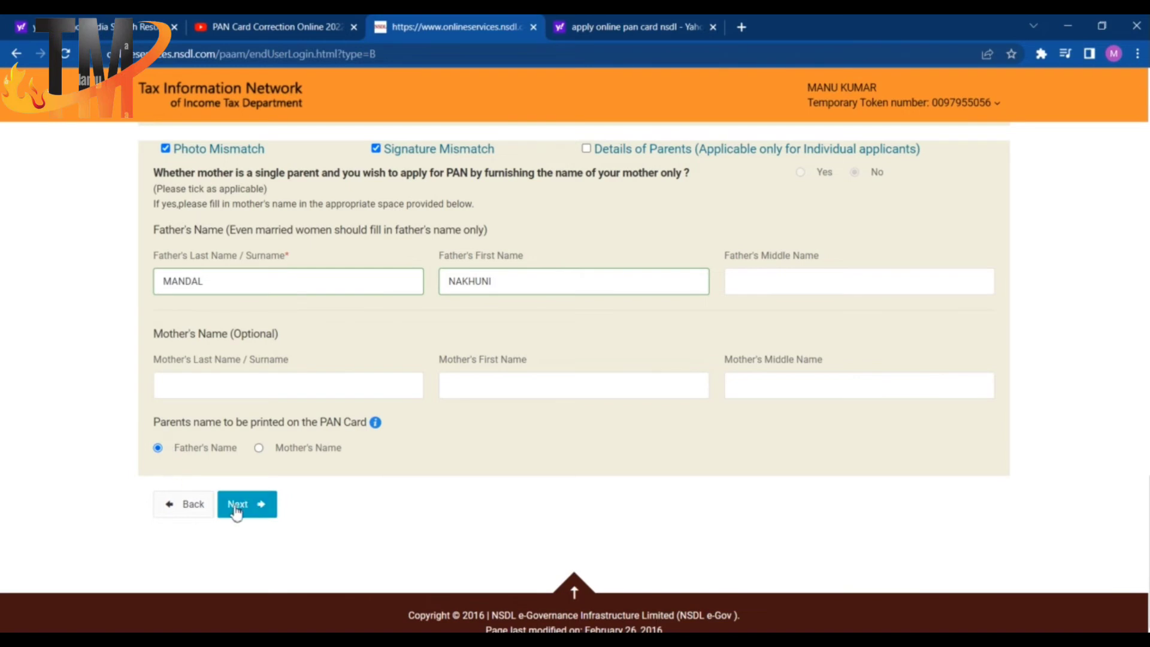
left_click(258, 508)
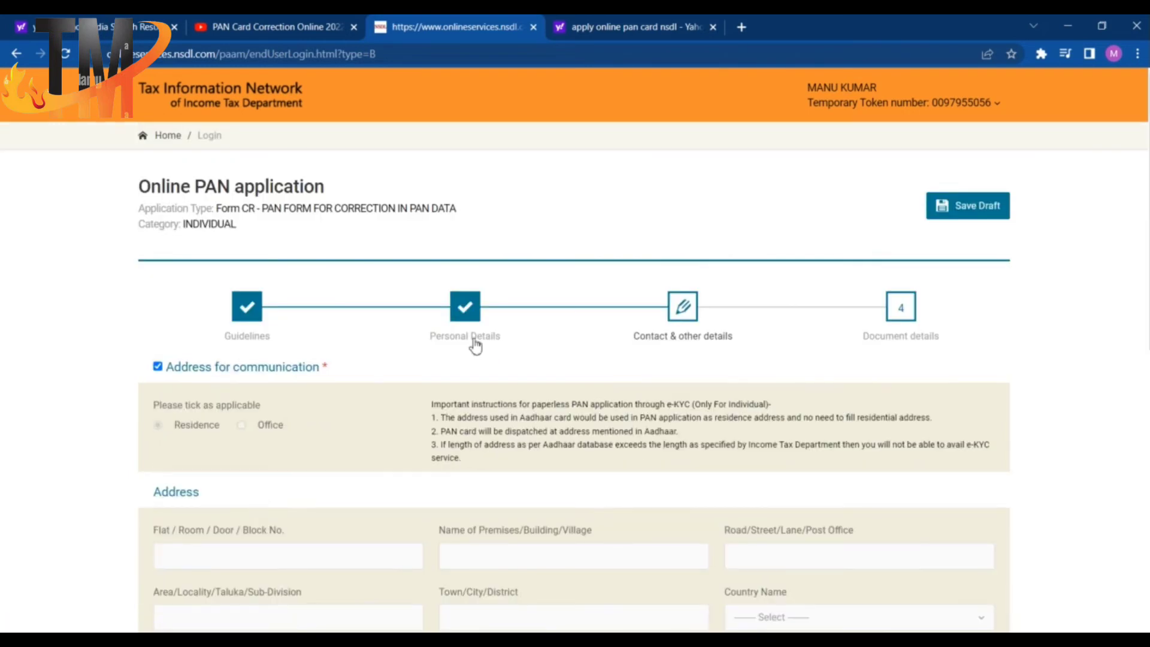
Save the application as a draft
scroll(484, 344, "down", 7)
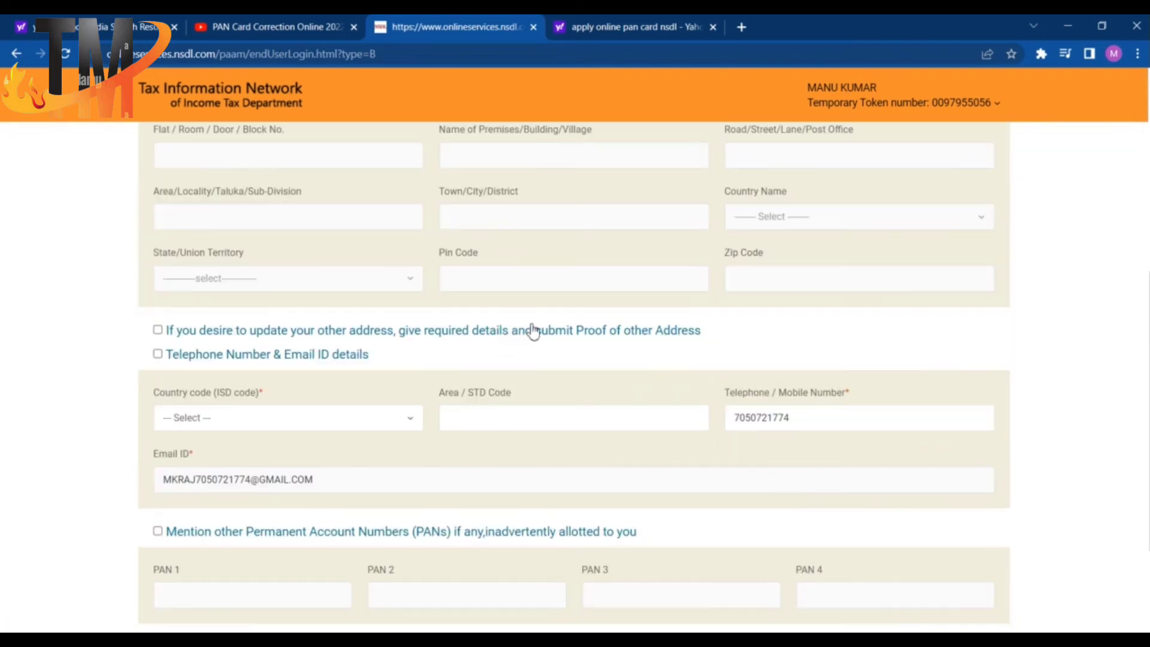
scroll(527, 332, "up", 7)
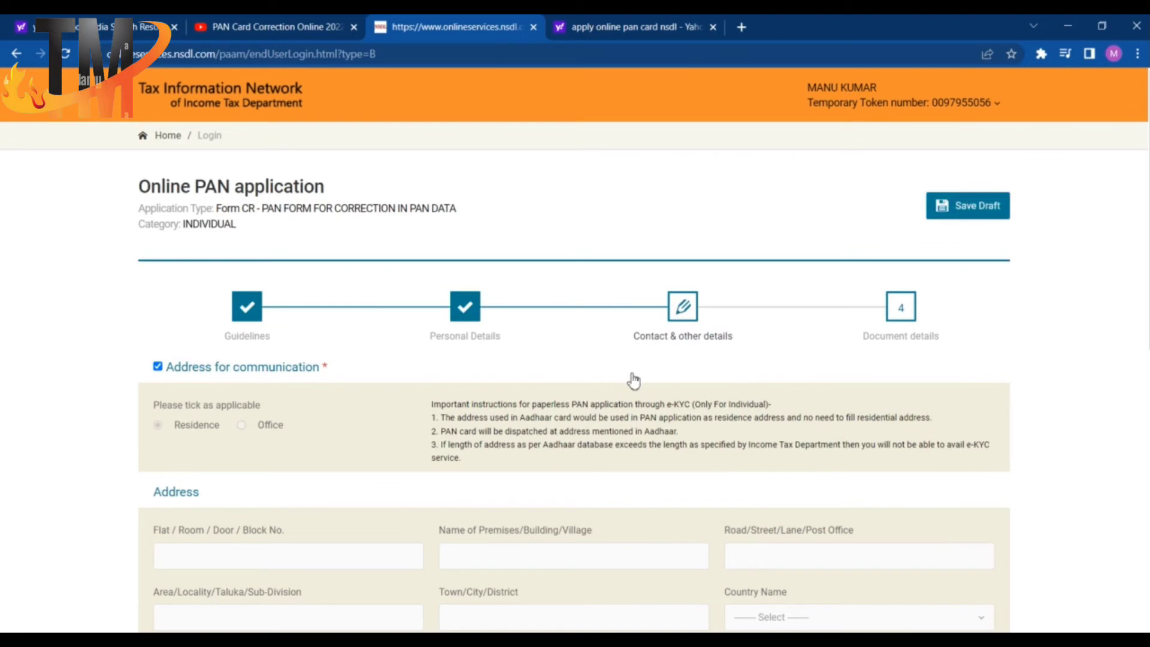
left_click(983, 207)
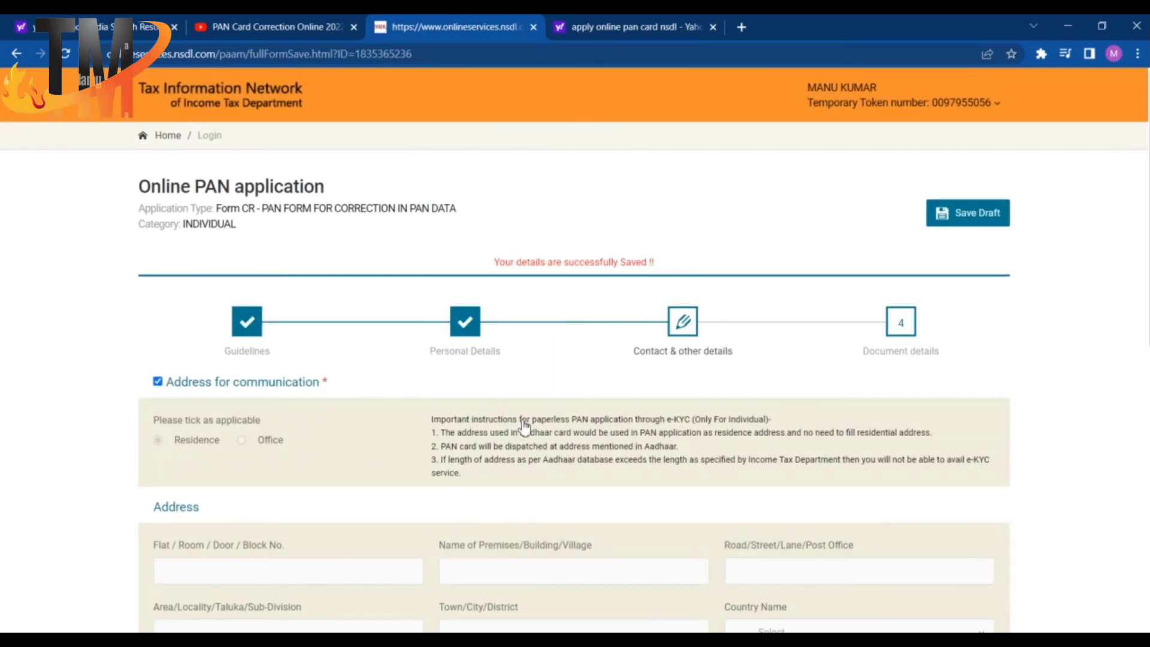
Set the ISD country code to INDIA (91) and continue to the document details step
scroll(509, 415, "down", 6)
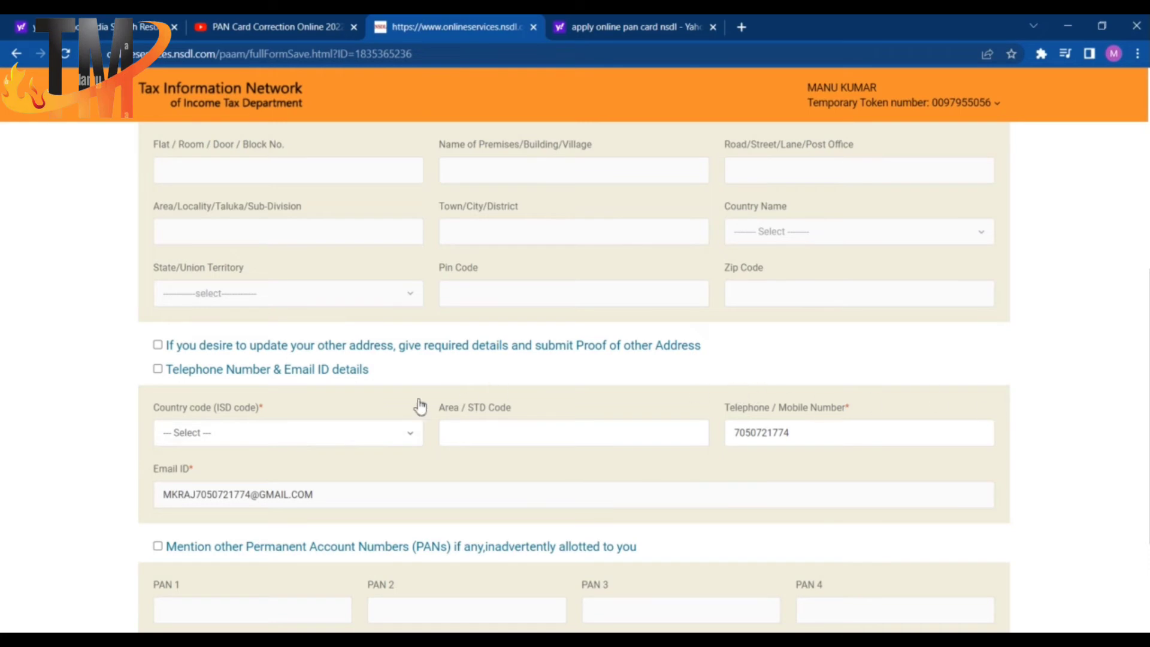
left_click(302, 442)
type("i")
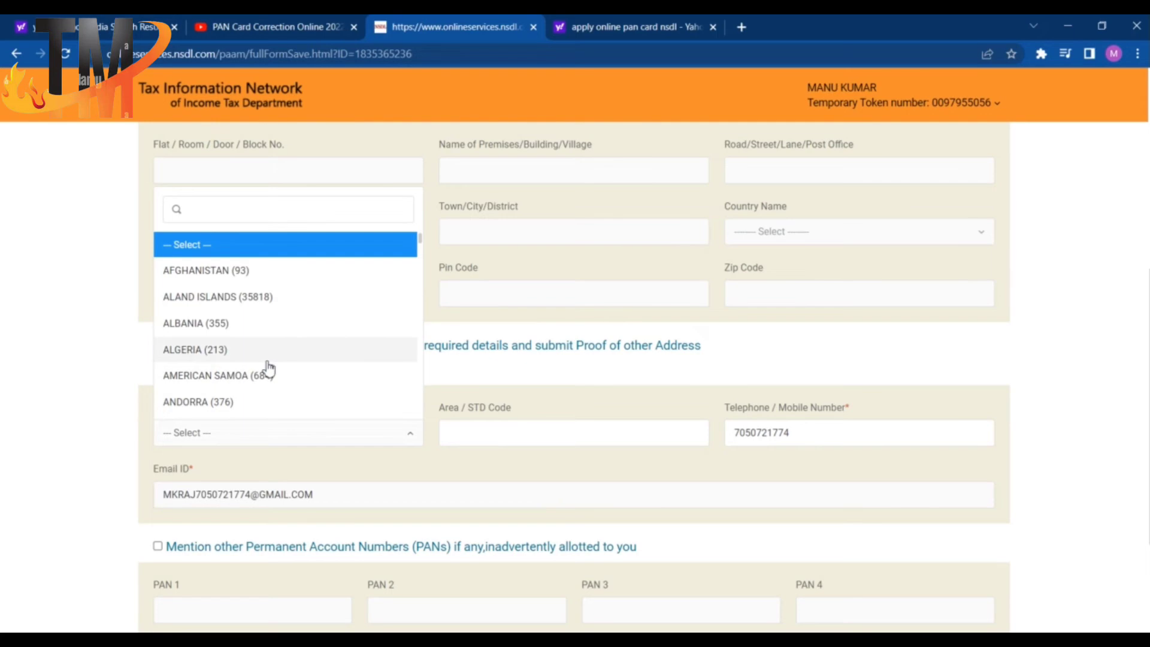
type("n")
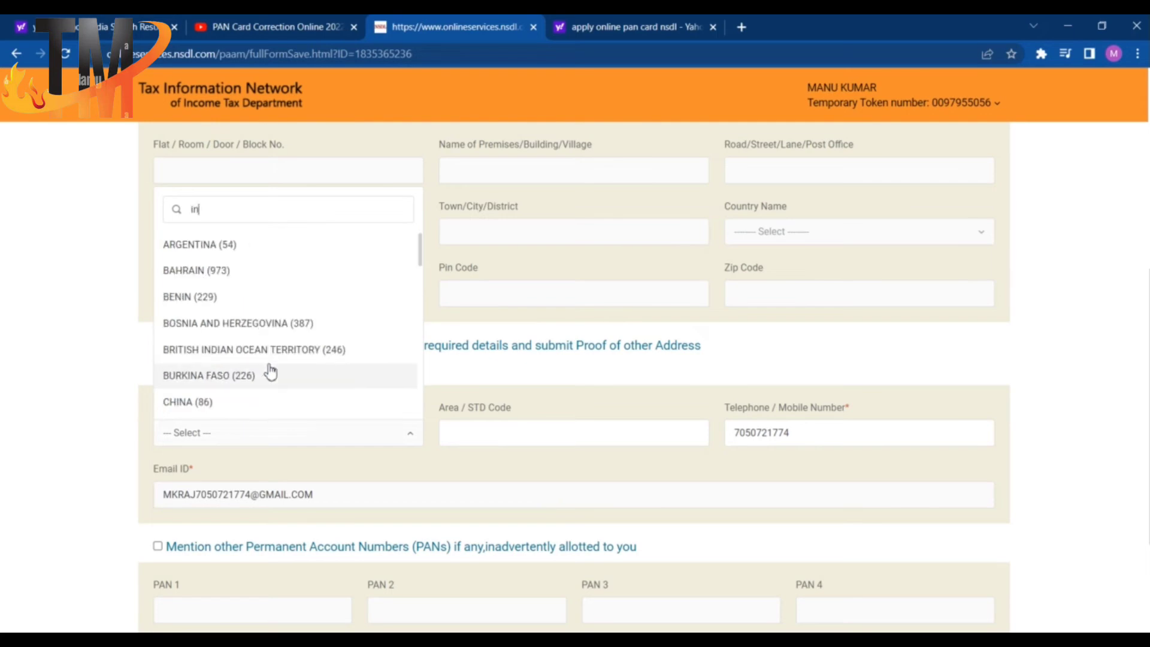
type("d")
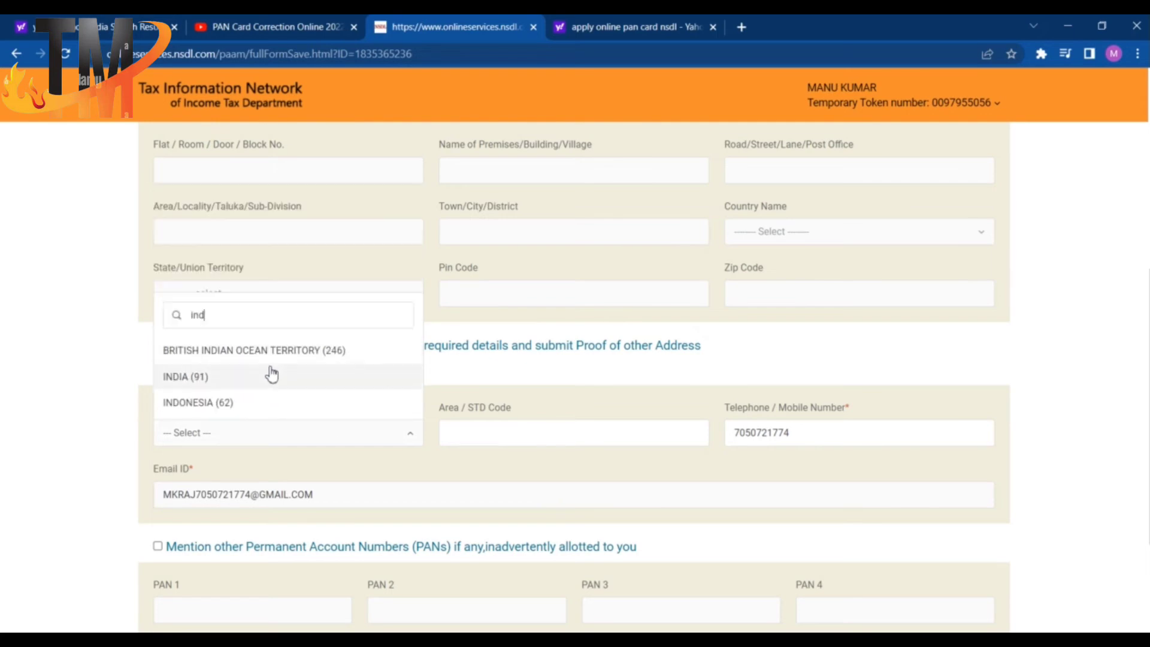
left_click(272, 375)
scroll(185, 438, "down", 2)
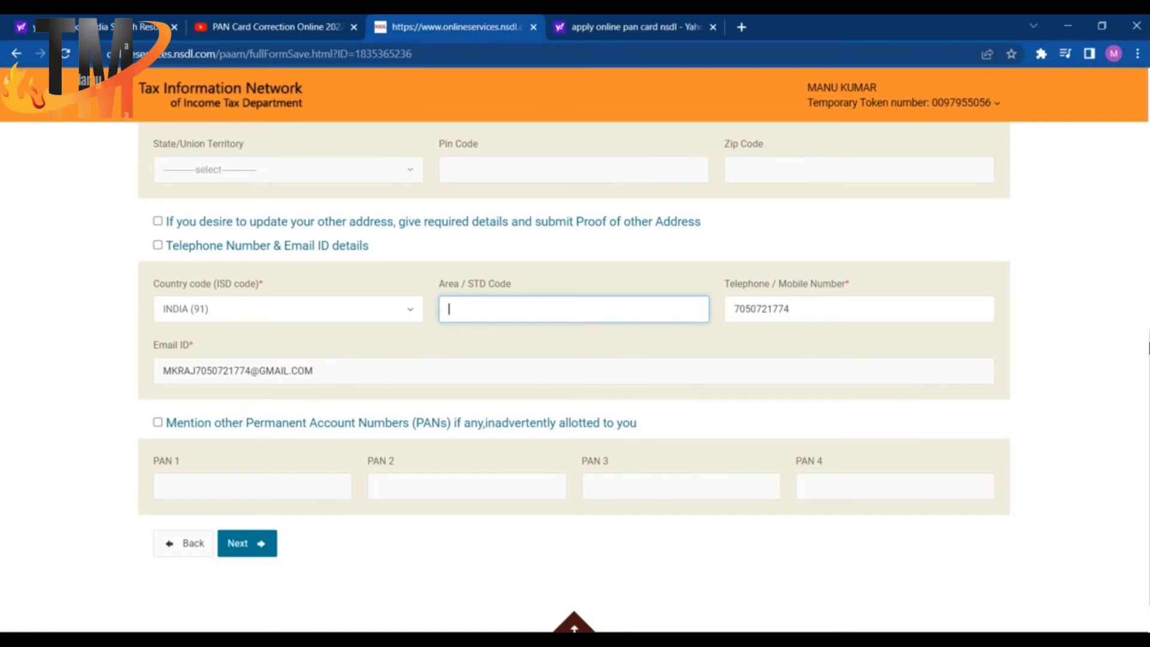
scroll(1138, 350, "down", 1)
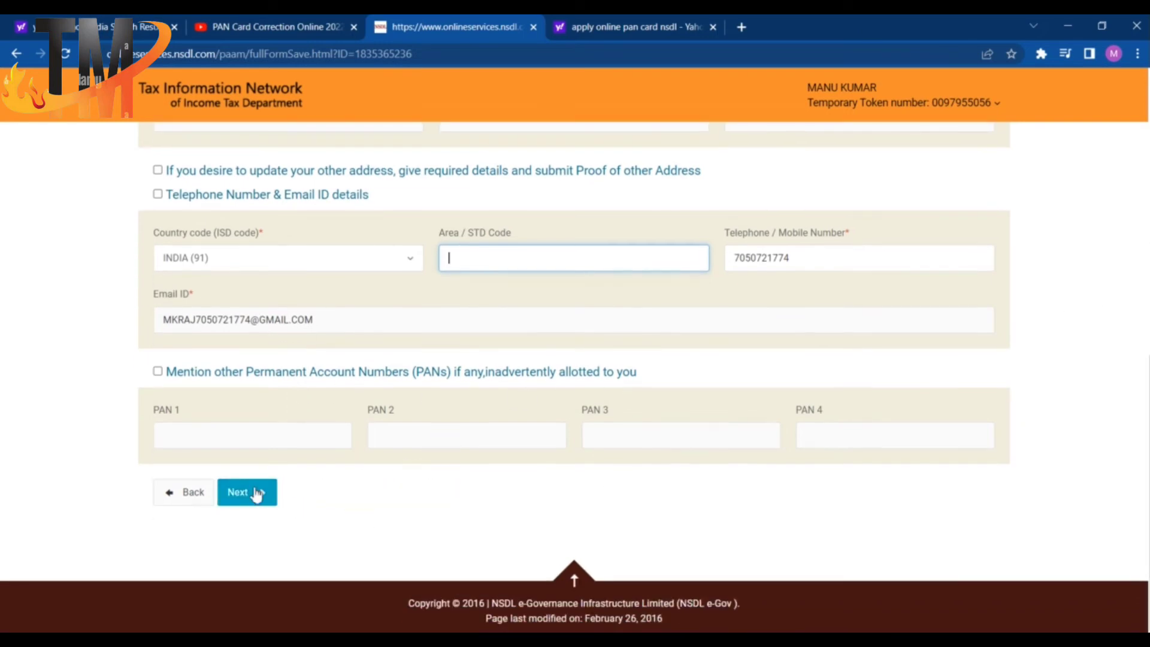
left_click(254, 492)
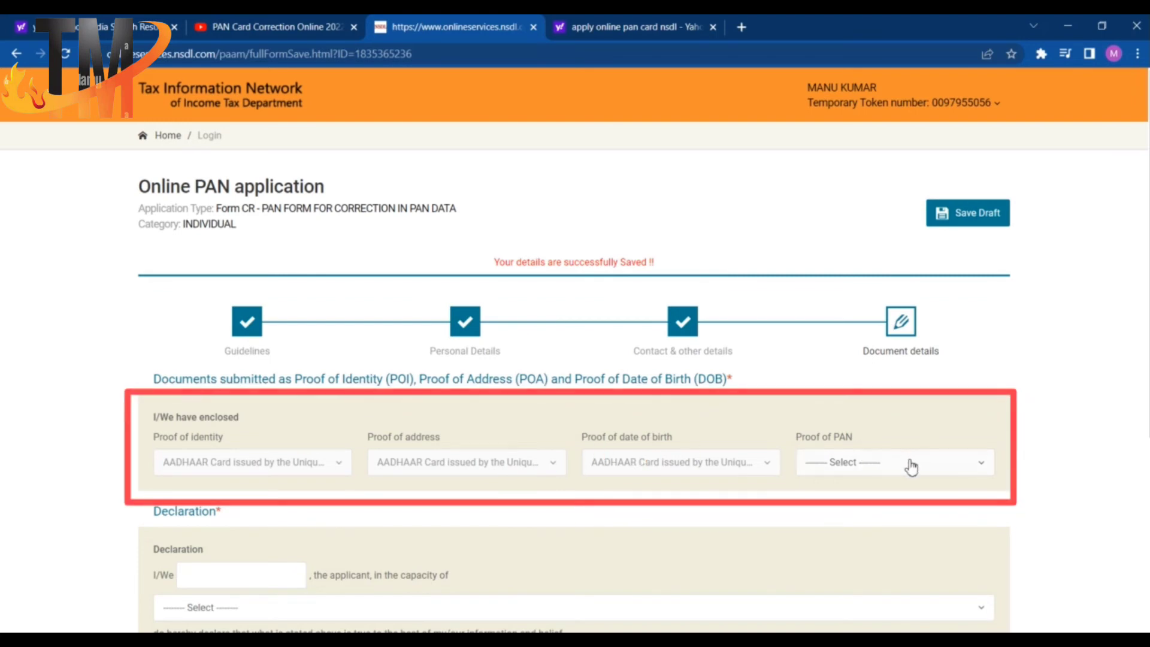
Set Proof of PAN to 'Copy of Pan Card' and scroll down to the Declaration
left_click(976, 467)
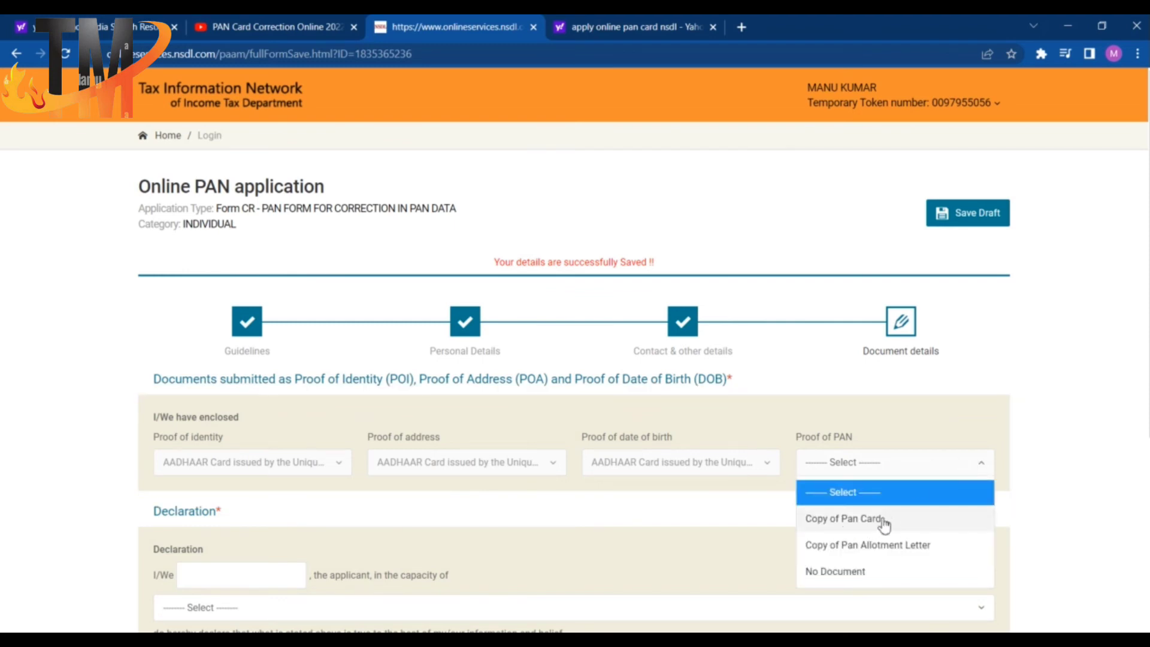
left_click(889, 520)
left_click(966, 470)
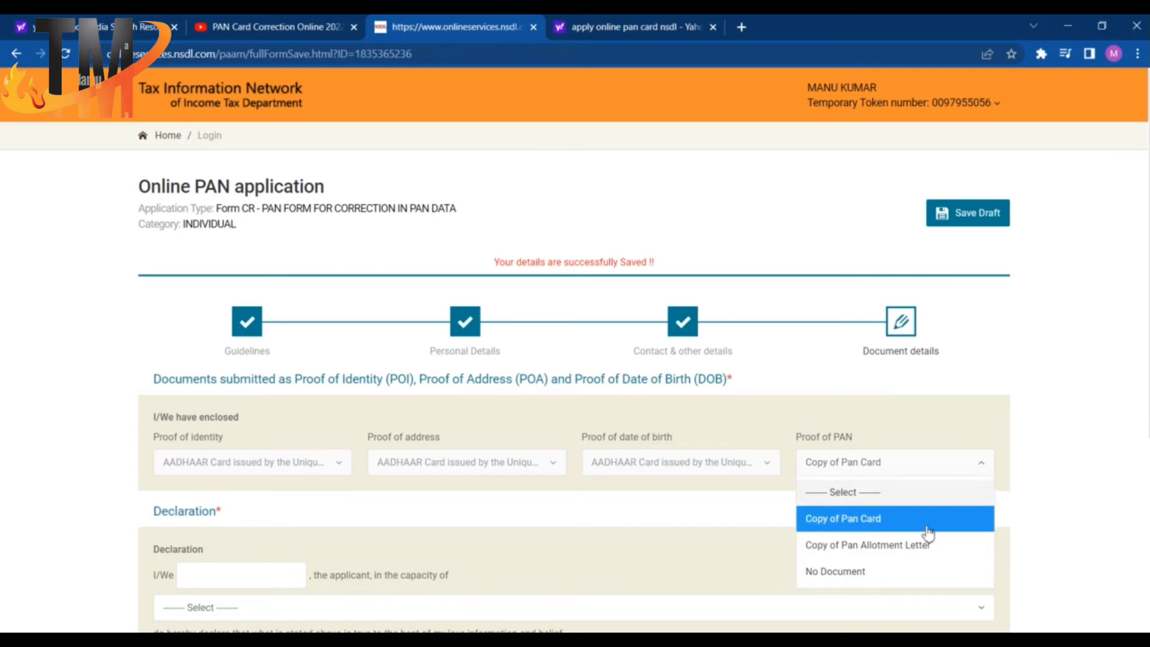
left_click(880, 519)
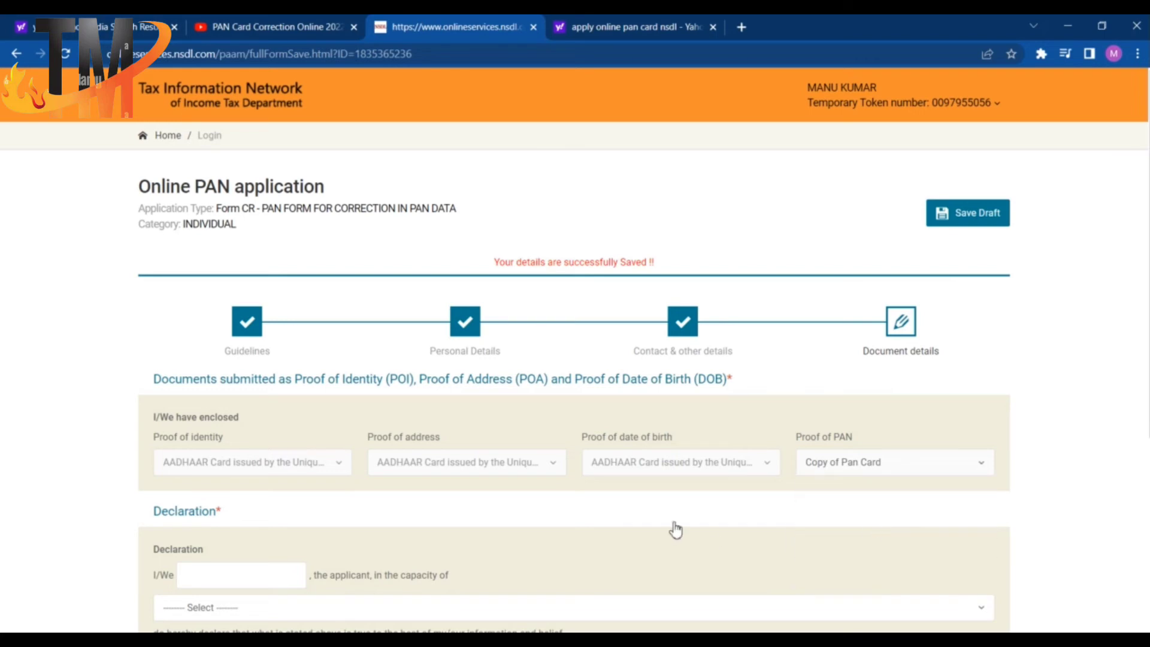
scroll(138, 385, "down", 3)
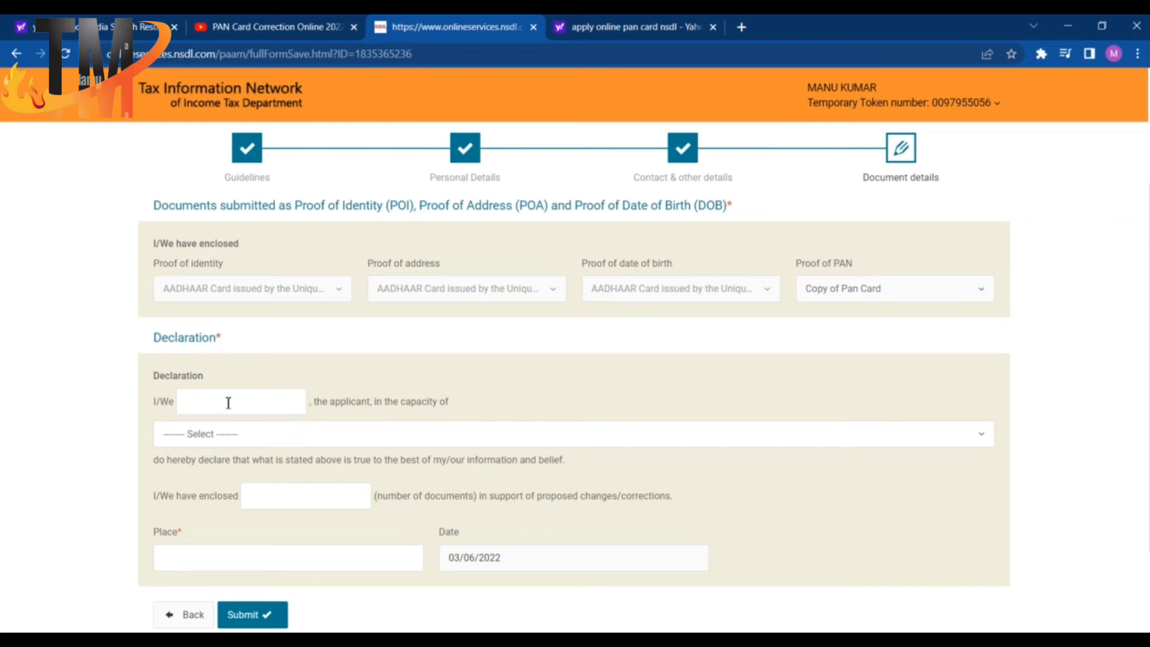
Declare as Himself/Herself with 1 enclosed document and place KARNATAKA, then submit the form
left_click(217, 436)
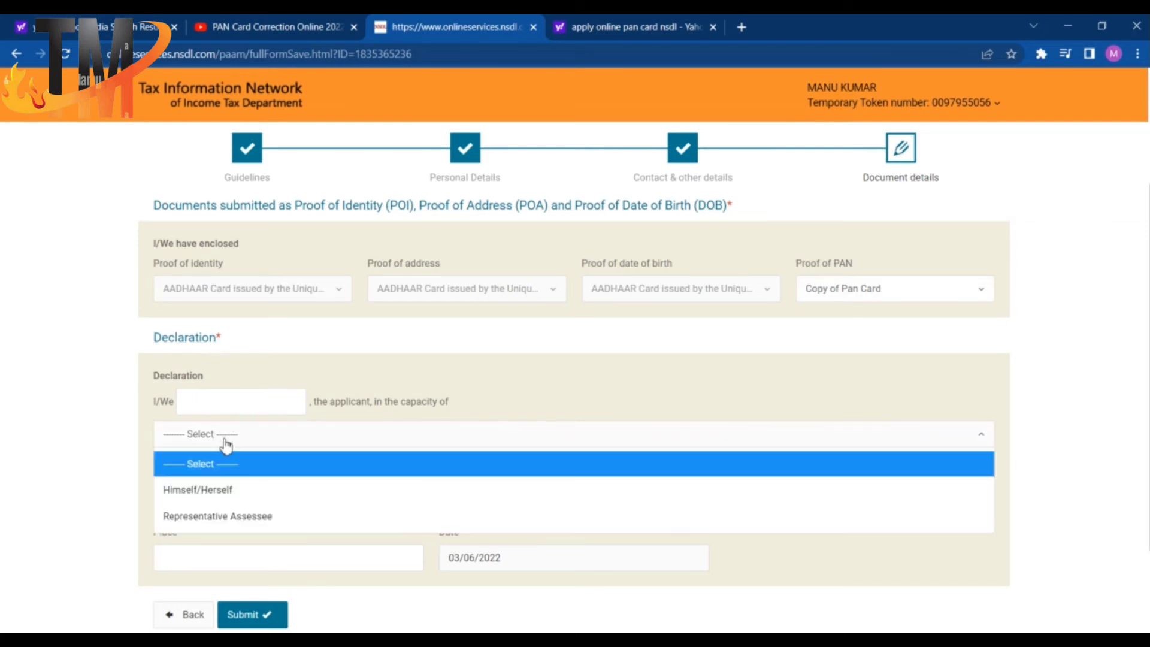
left_click(219, 494)
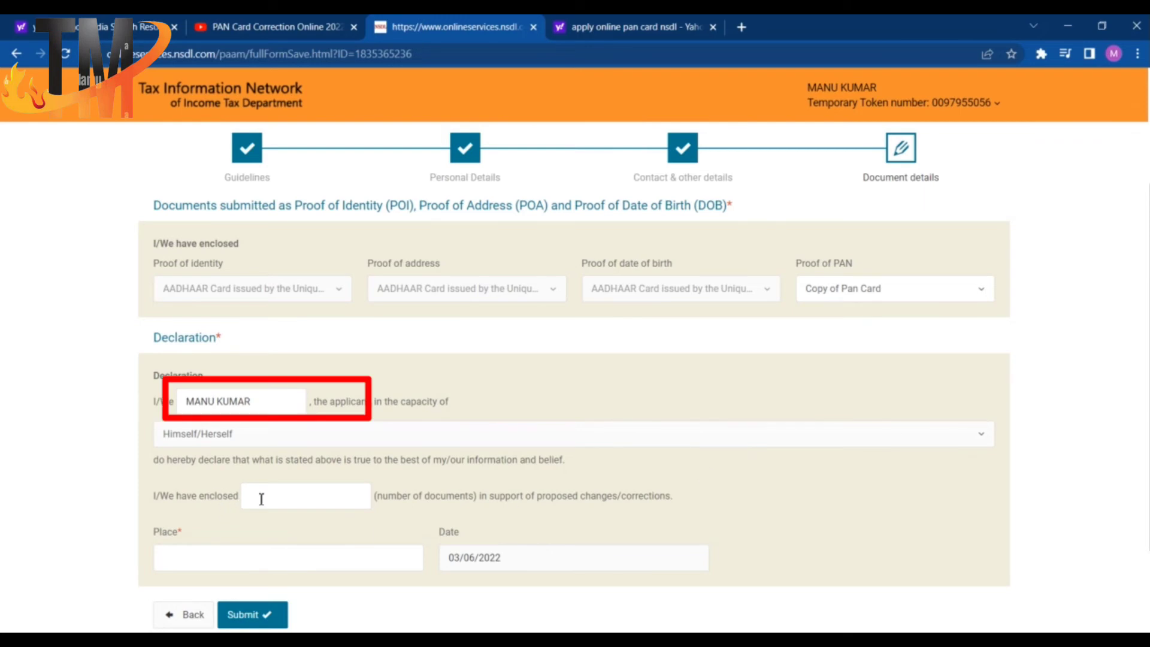
left_click(288, 499)
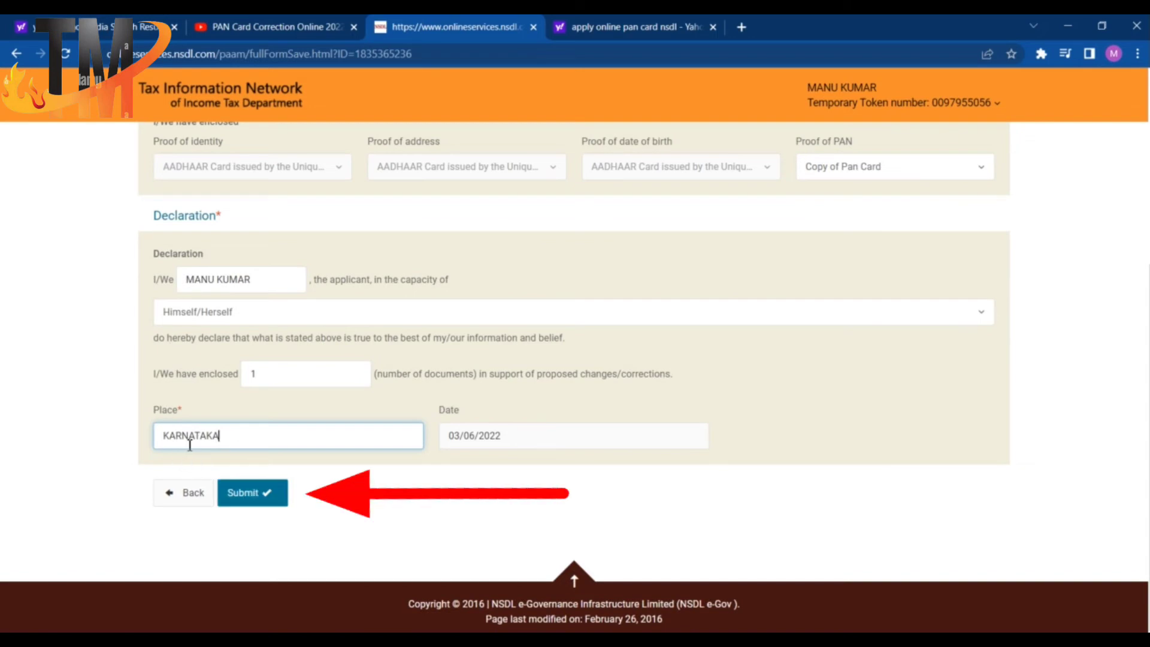
left_click(255, 492)
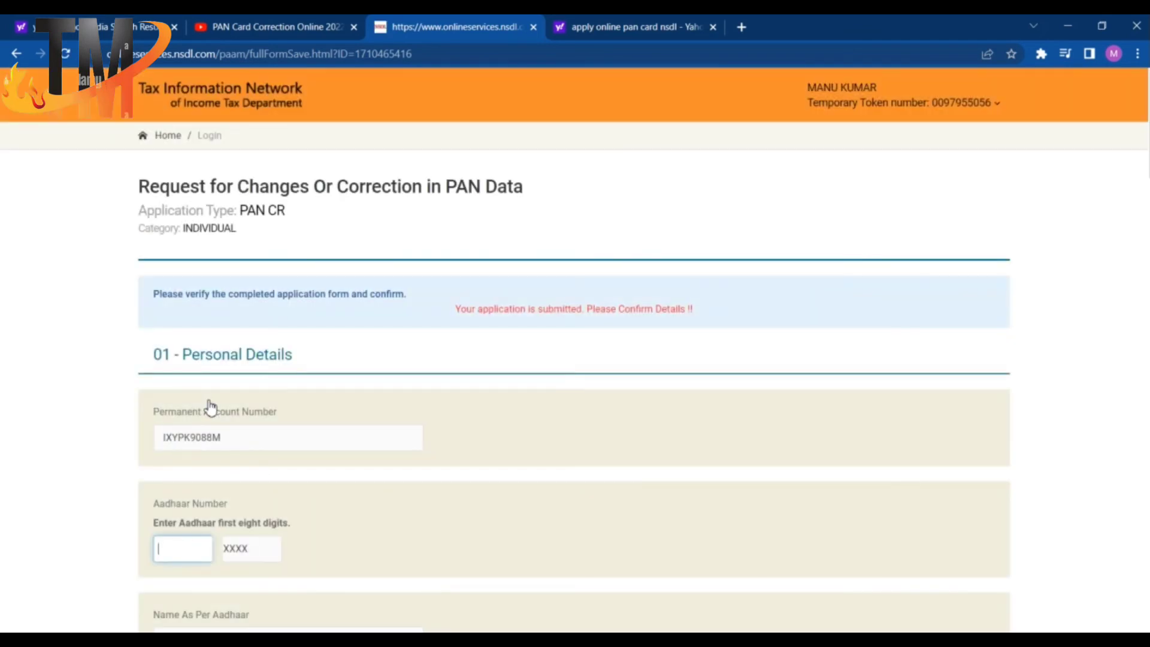
Enter the requested identification number, fill the name as per Aadhaar, and answer YES to the Aadhaar photo consent
scroll(670, 367, "down", 5)
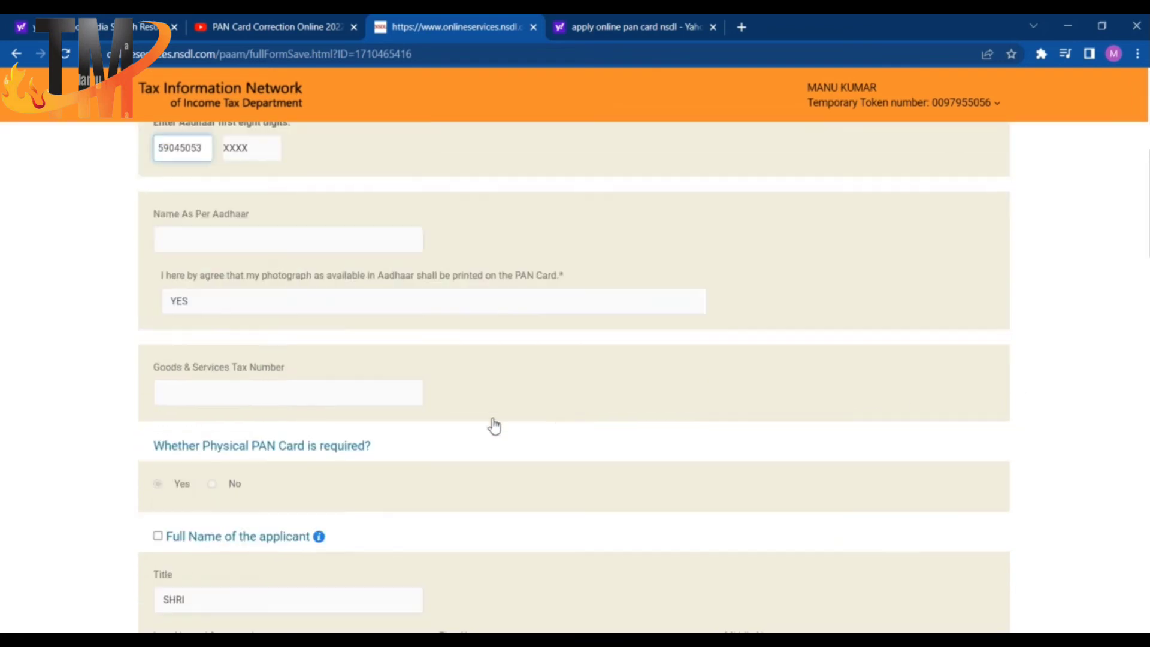
left_click(190, 248)
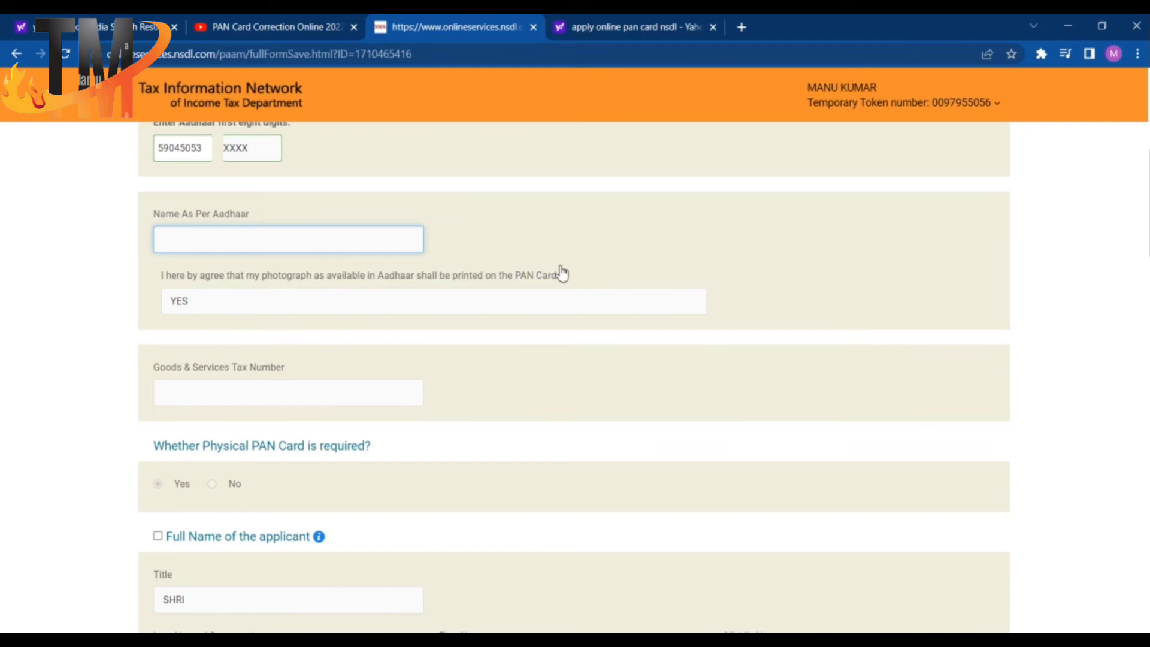
left_click(204, 305)
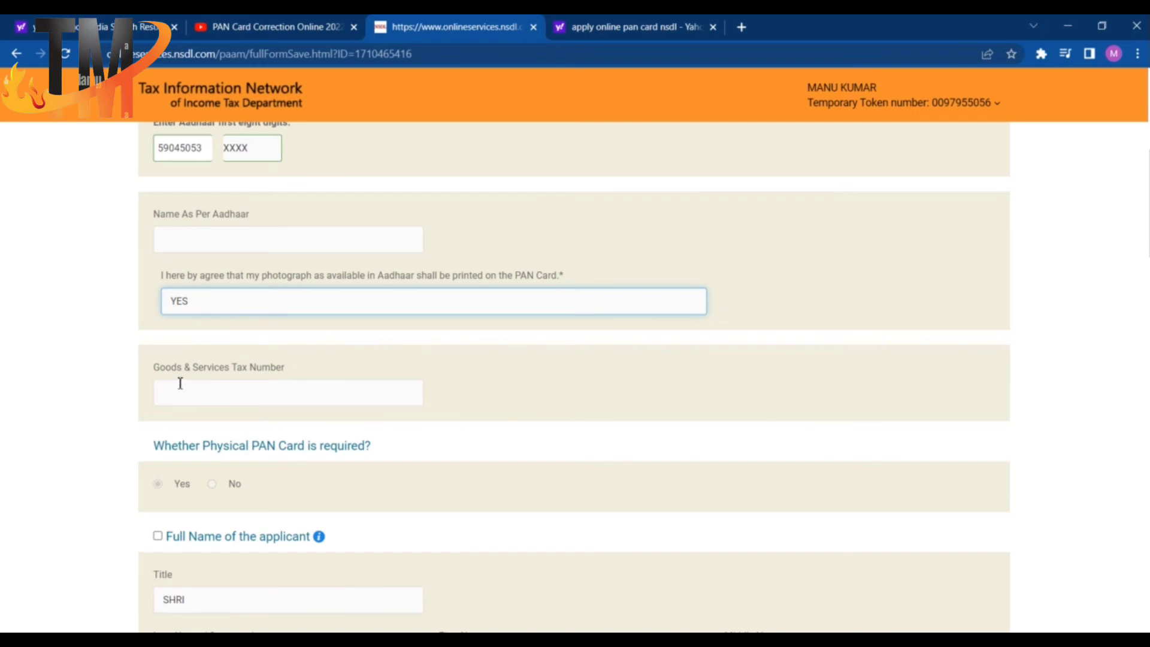
Review every section of the filled correction form, then proceed to the payment page
scroll(256, 373, "down", 5)
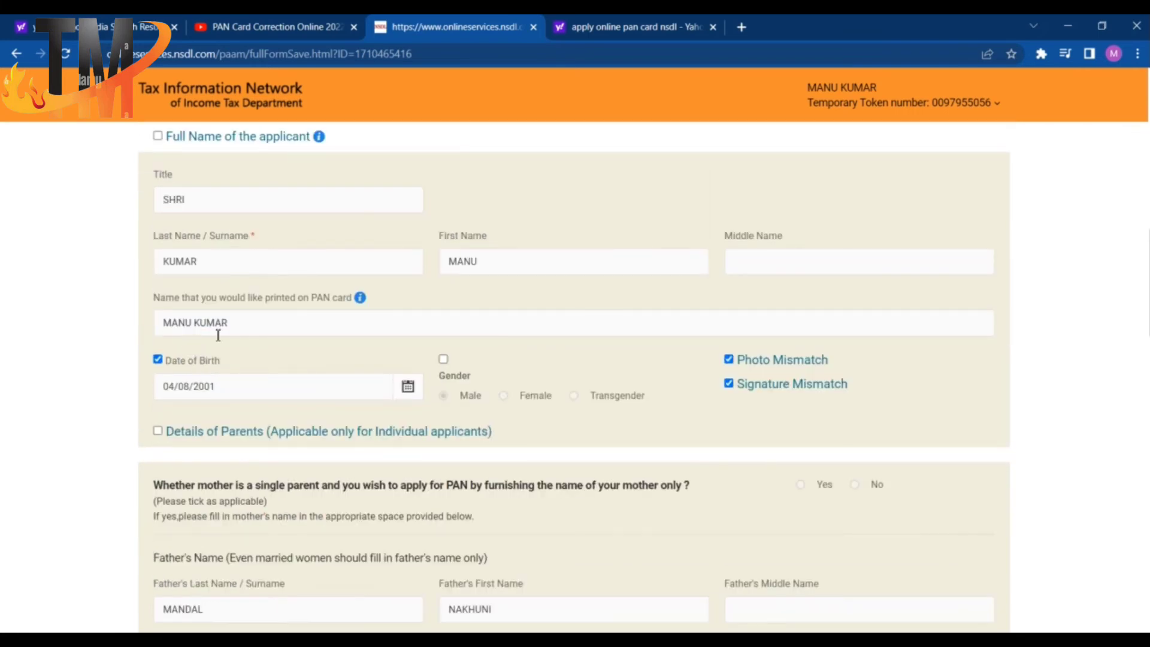
scroll(244, 266, "up", 5)
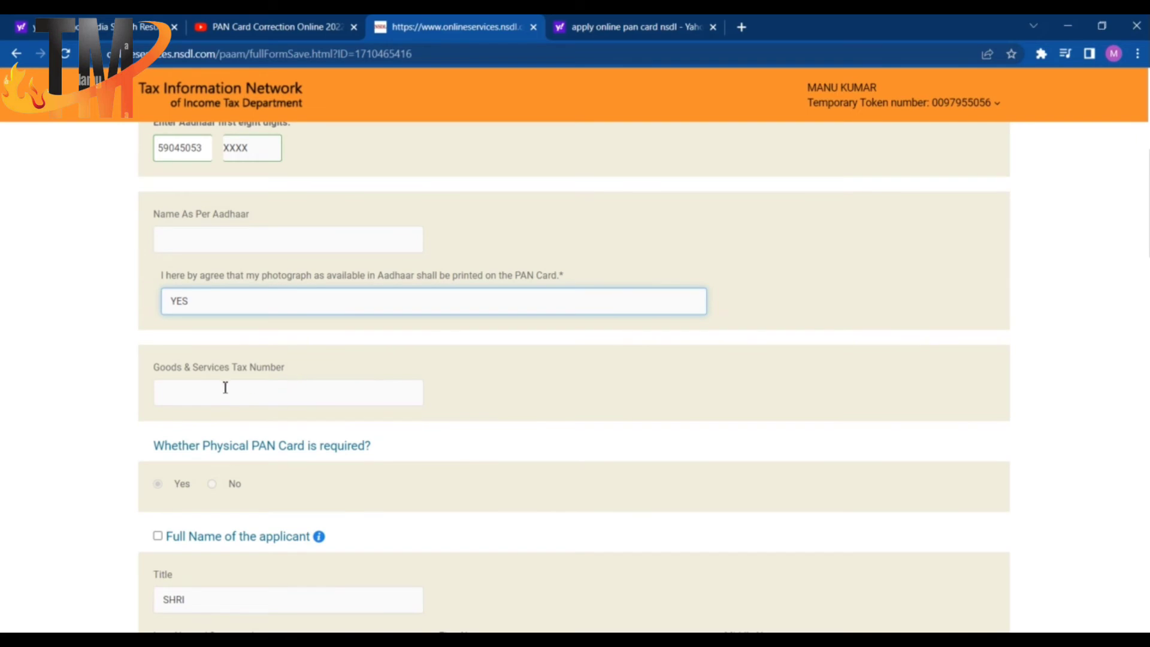
scroll(230, 403, "down", 1)
scroll(228, 408, "down", 4)
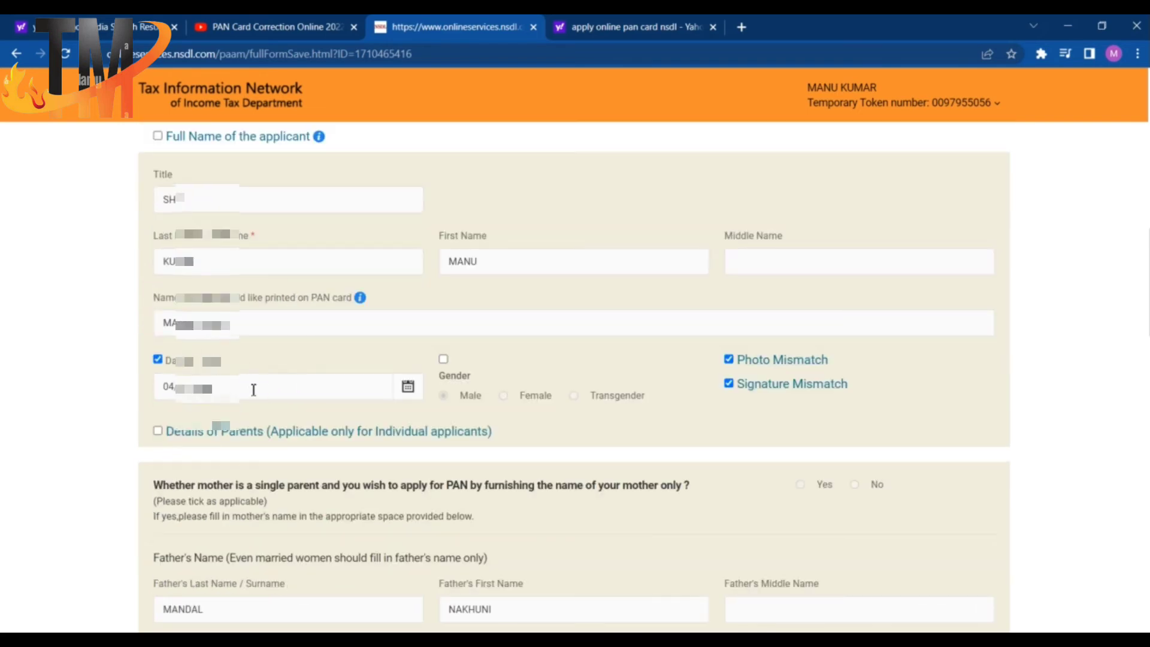
scroll(254, 389, "down", 5)
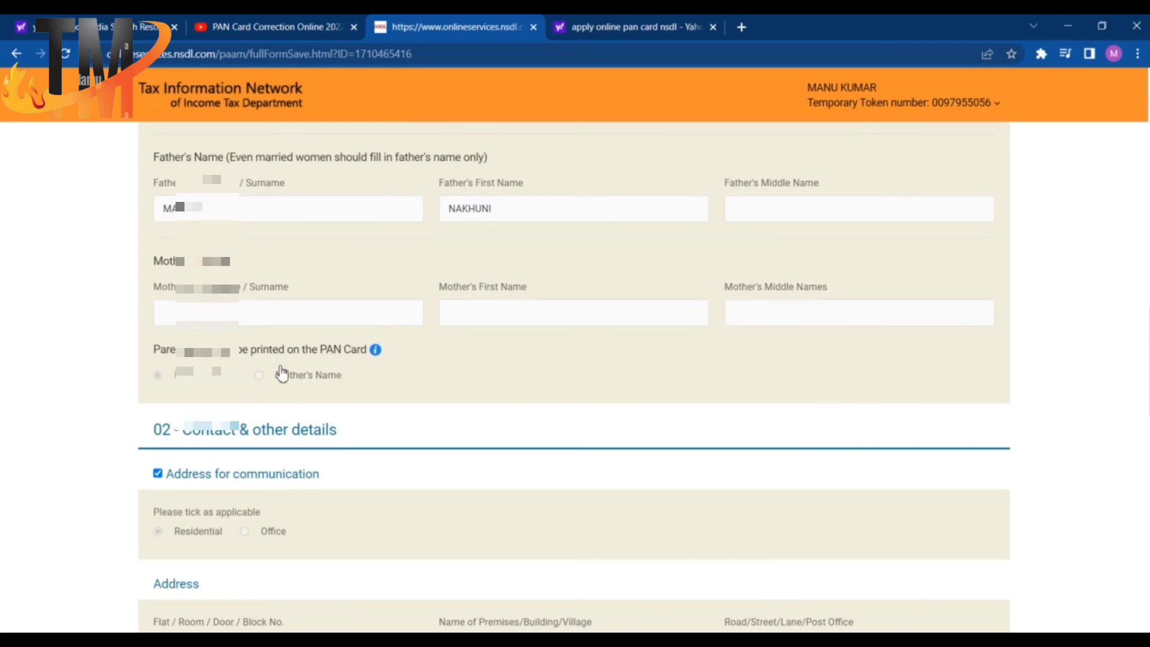
scroll(282, 374, "up", 5)
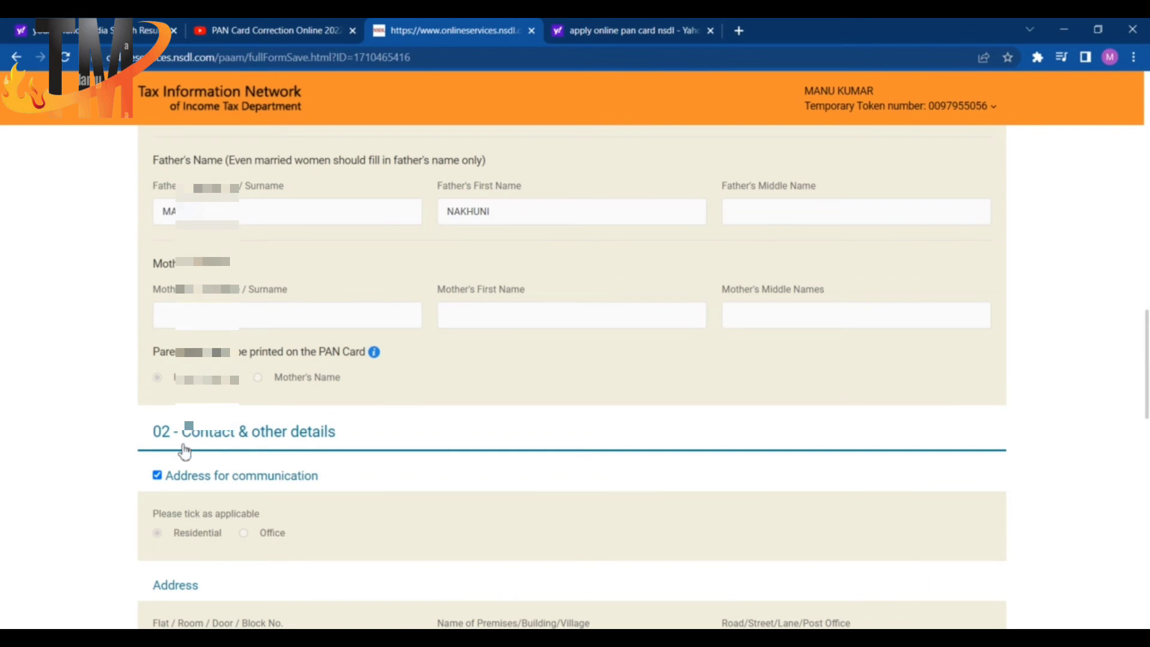
scroll(527, 371, "down", 6)
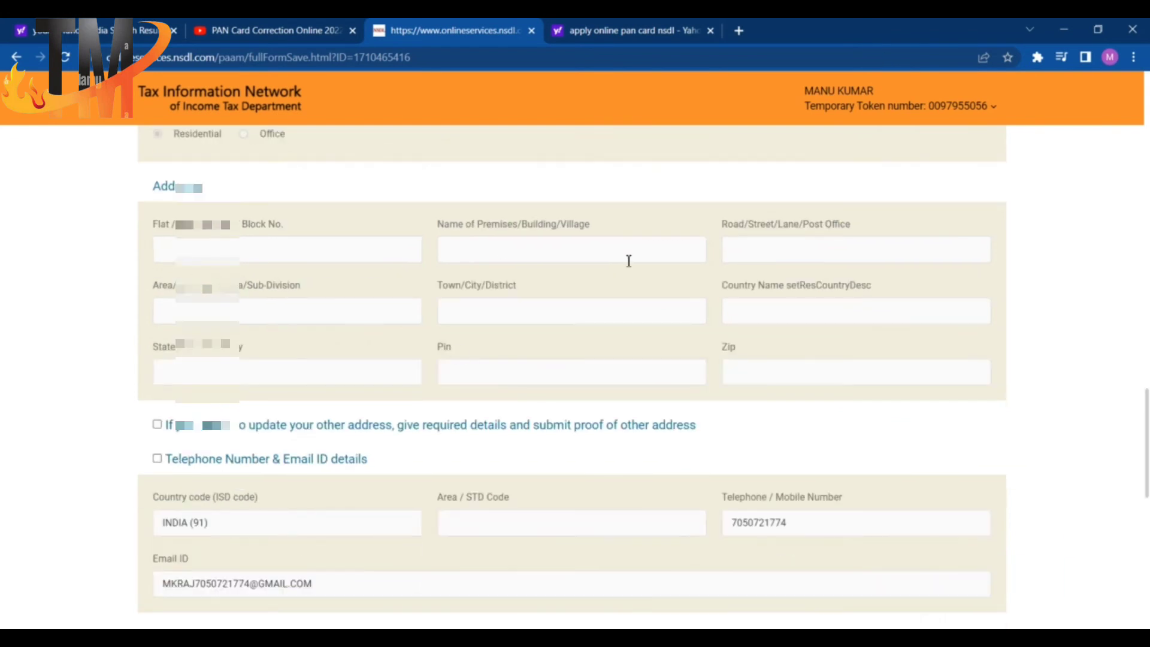
scroll(602, 306, "down", 6)
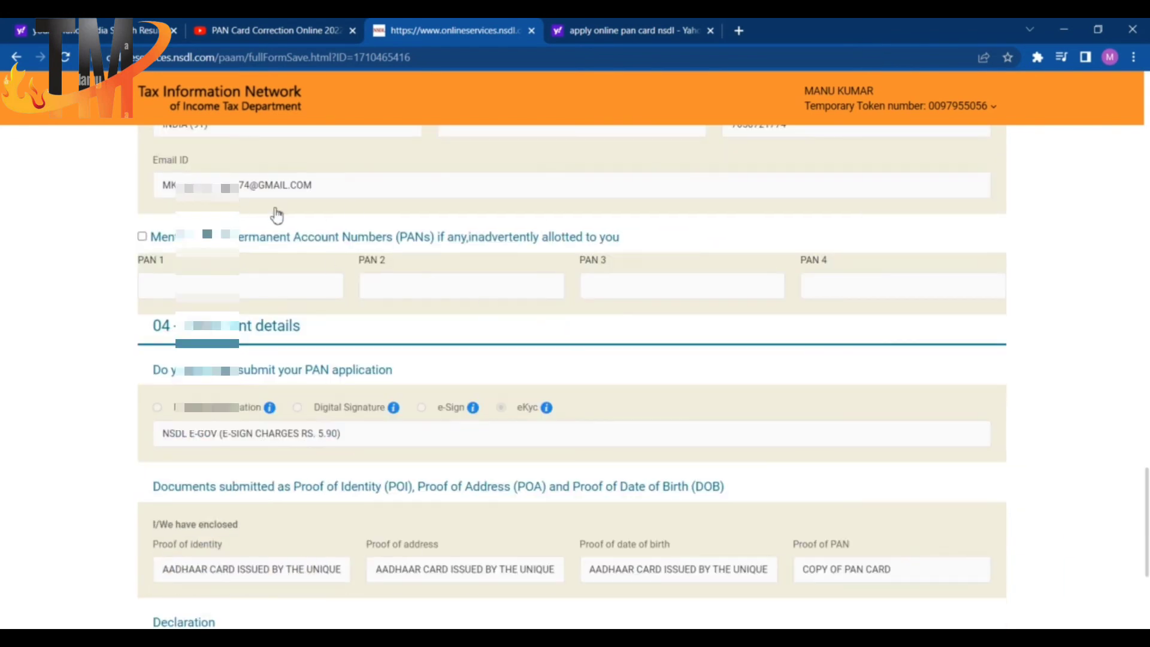
scroll(437, 218, "up", 2)
scroll(352, 303, "up", 1)
scroll(250, 258, "down", 3)
scroll(739, 274, "down", 5)
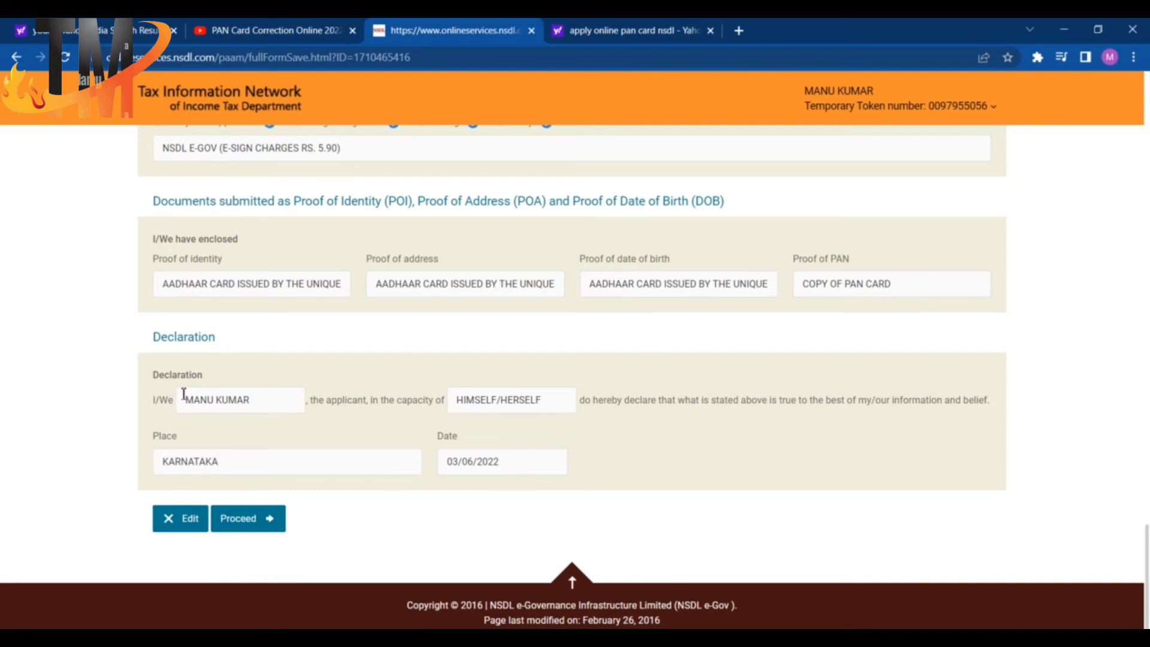
left_click(257, 518)
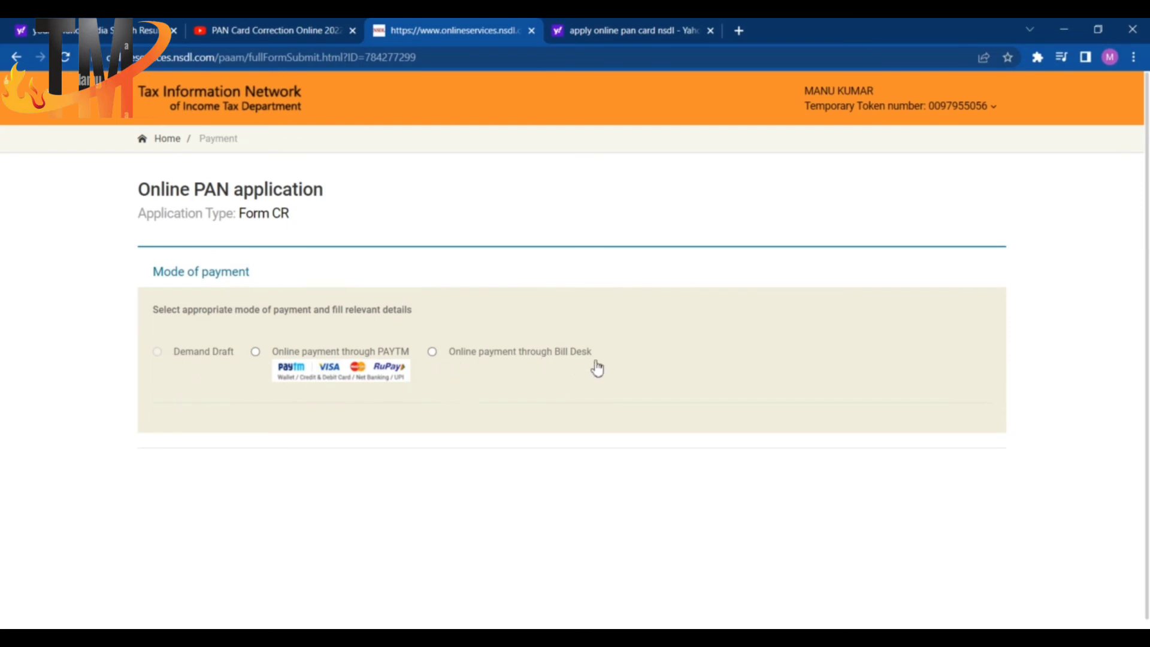
Pay the 106.90 fee online via PAYTM, accepting the terms of service and confirming
left_click(256, 352)
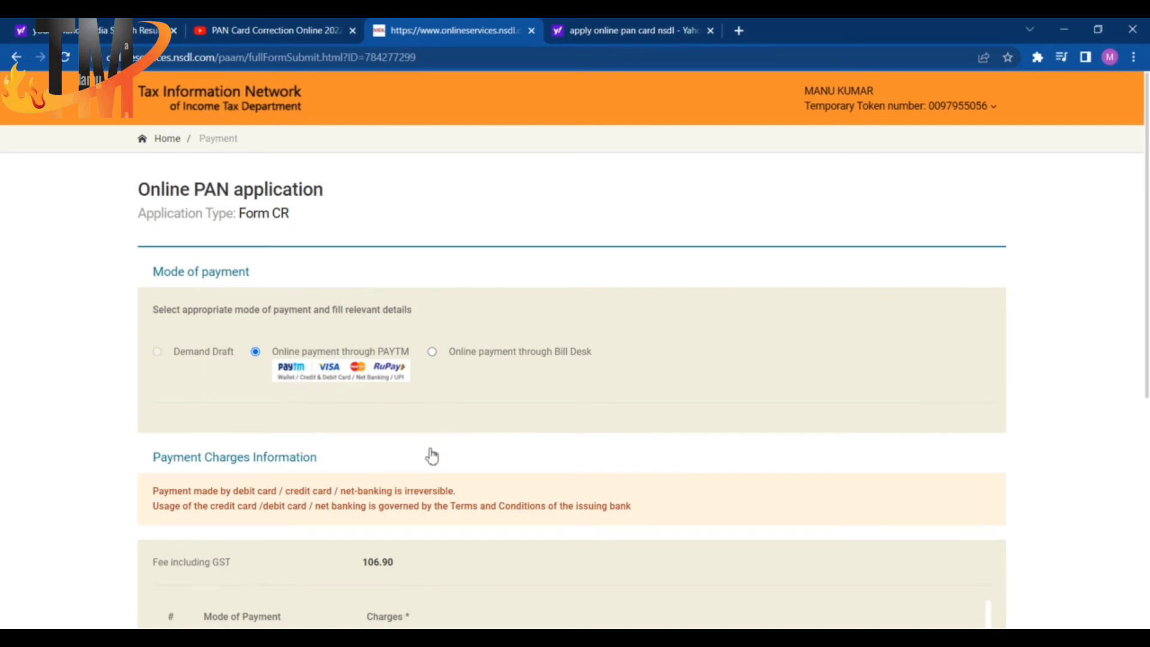
scroll(875, 349, "down", 2)
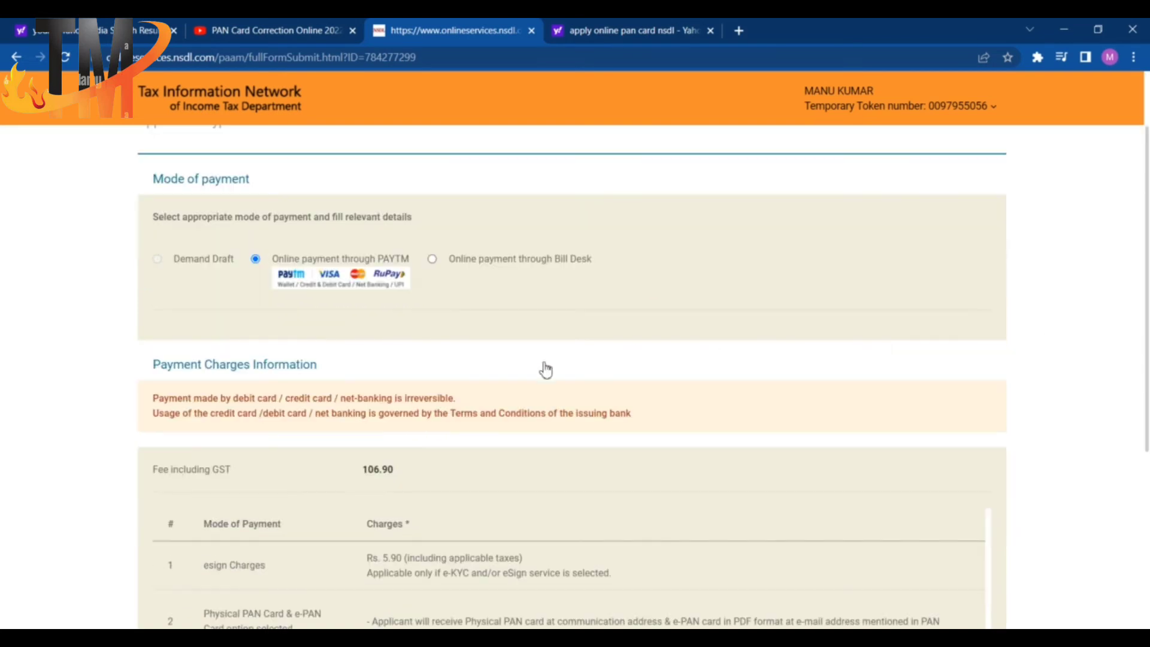
scroll(396, 485, "down", 5)
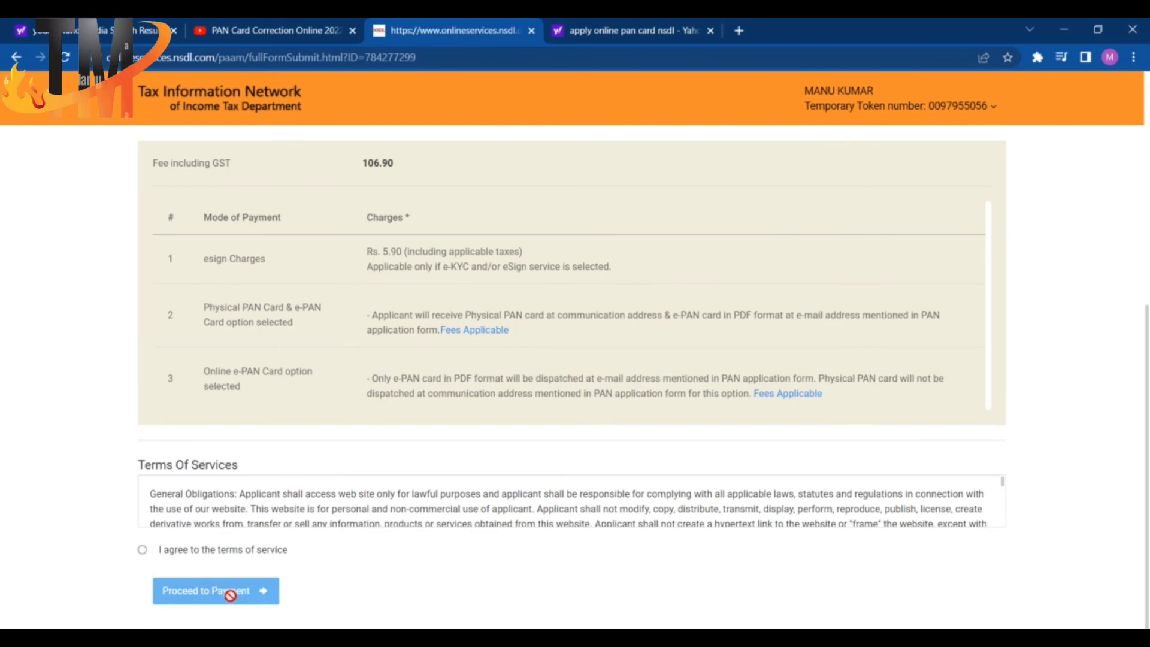
scroll(371, 425, "up", 7)
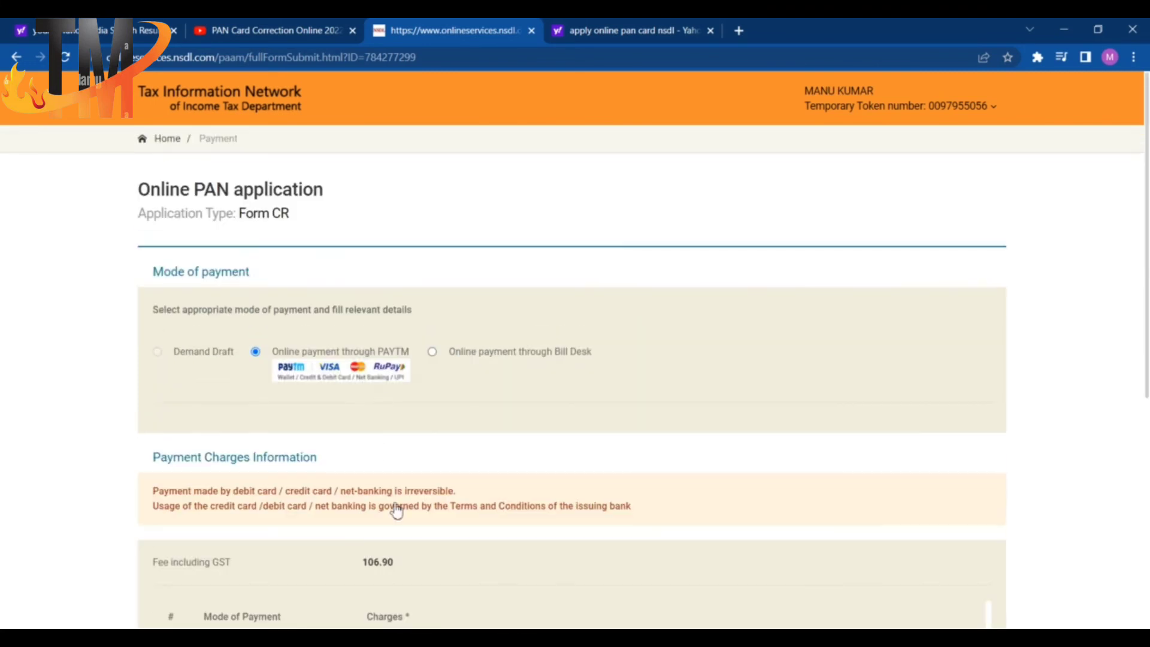
scroll(418, 502, "down", 7)
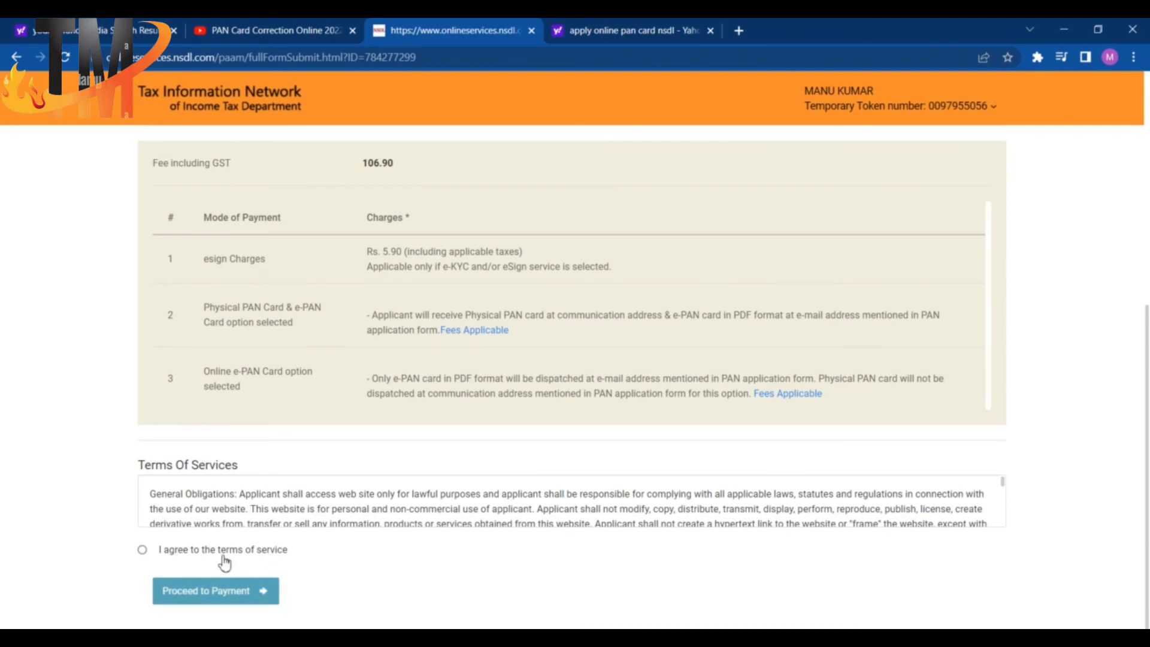
left_click(142, 550)
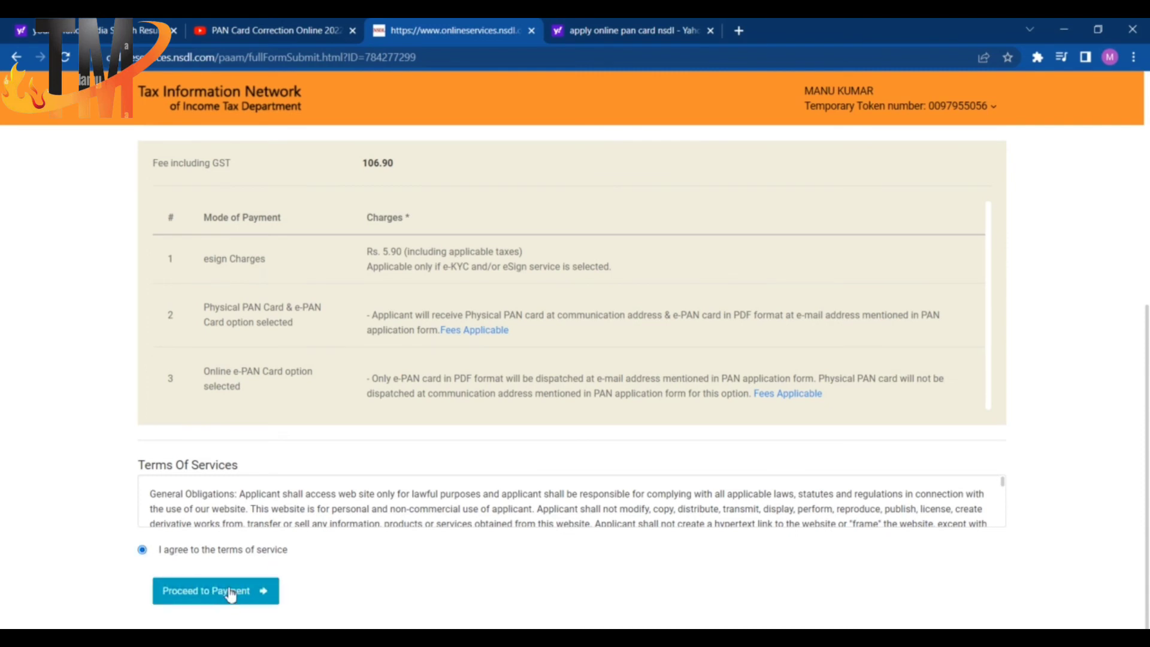
left_click(231, 593)
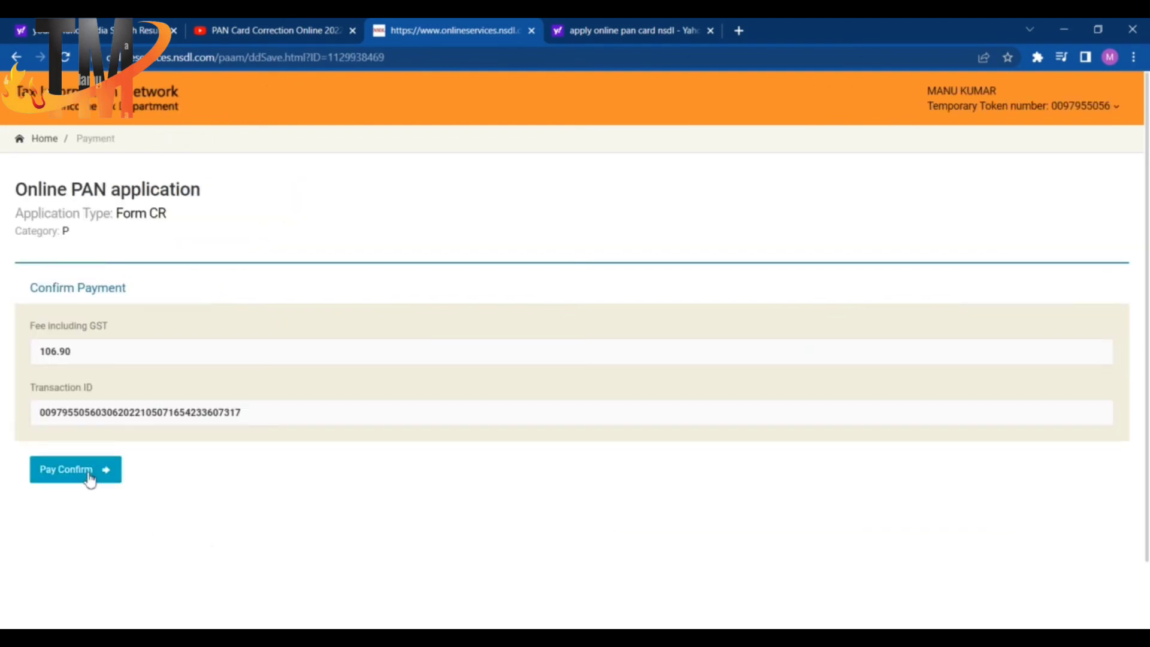
left_click(90, 475)
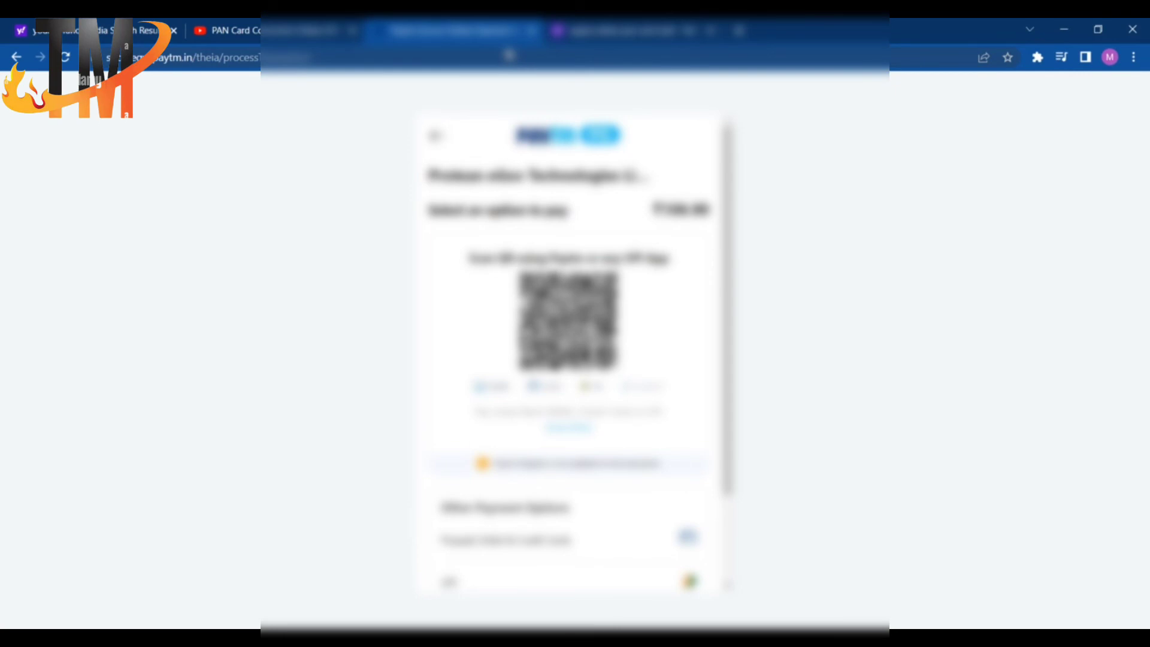
On the Paytm gateway, choose to pay by entering a UPI ID
scroll(455, 467, "down", 2)
left_click(647, 490)
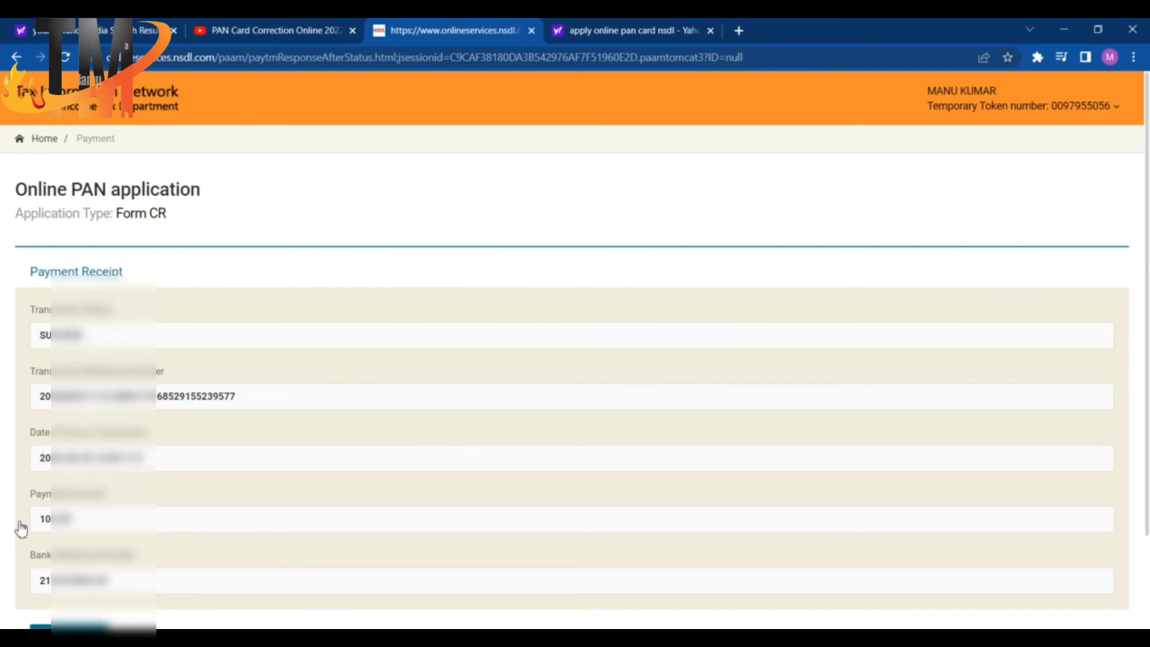
Scroll the NSDL payment receipt to confirm Transaction Status SUCCESS
scroll(120, 503, "down", 2)
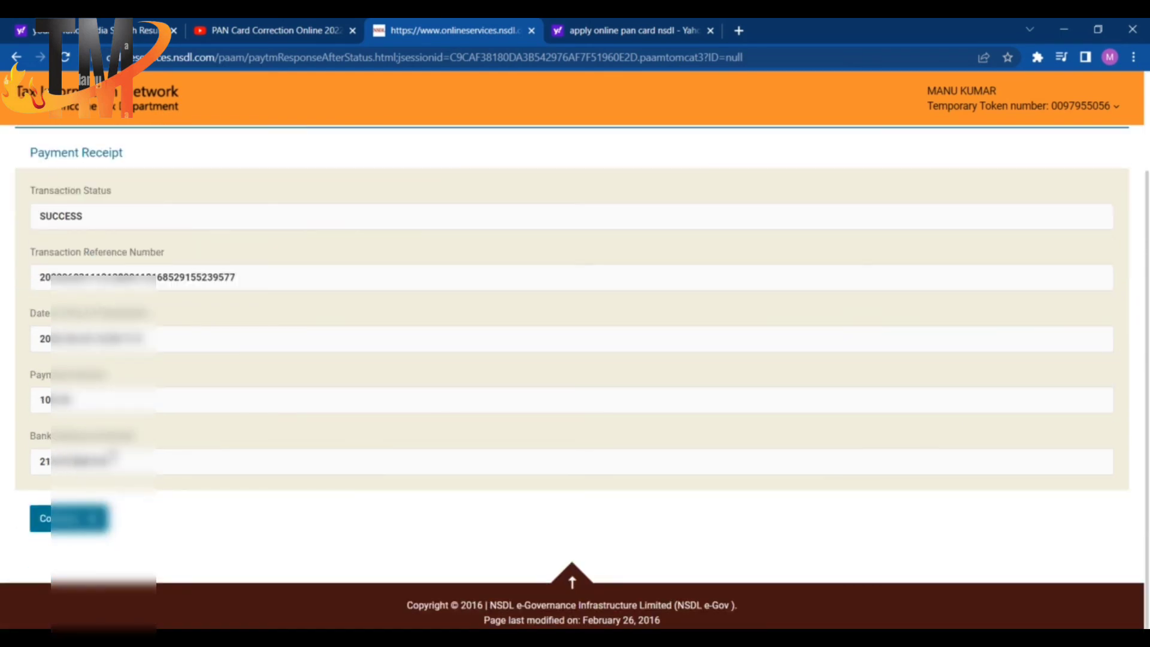
Continue from the payment receipt and tick the consent for Aadhaar-based authentication
left_click(72, 526)
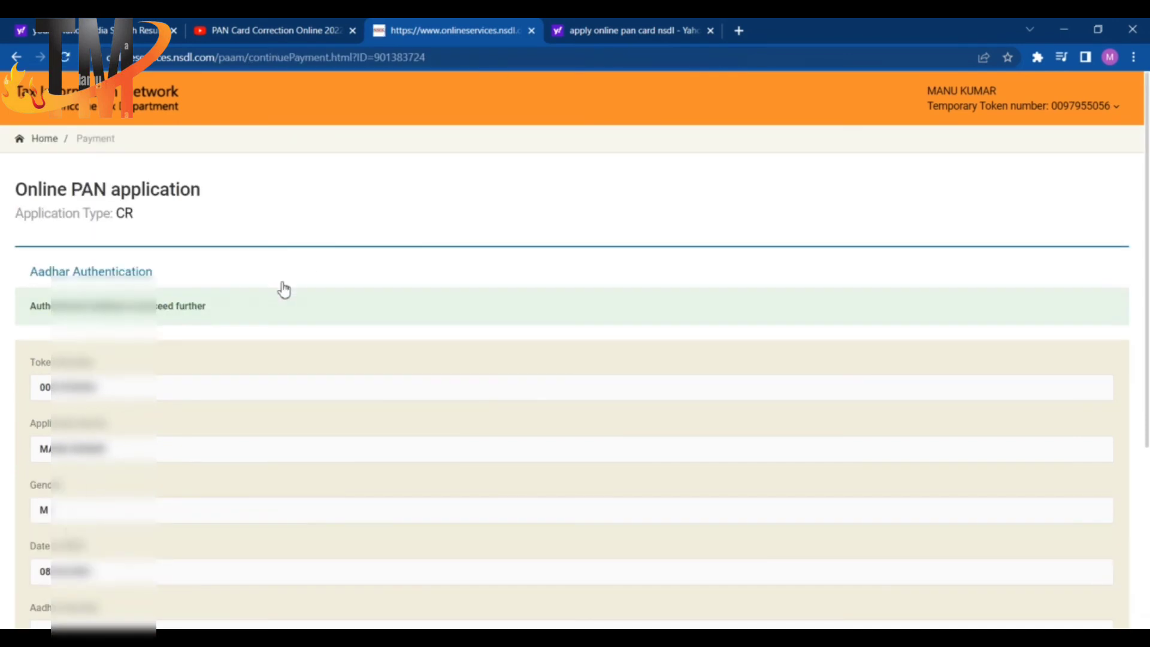
scroll(257, 302, "down", 10)
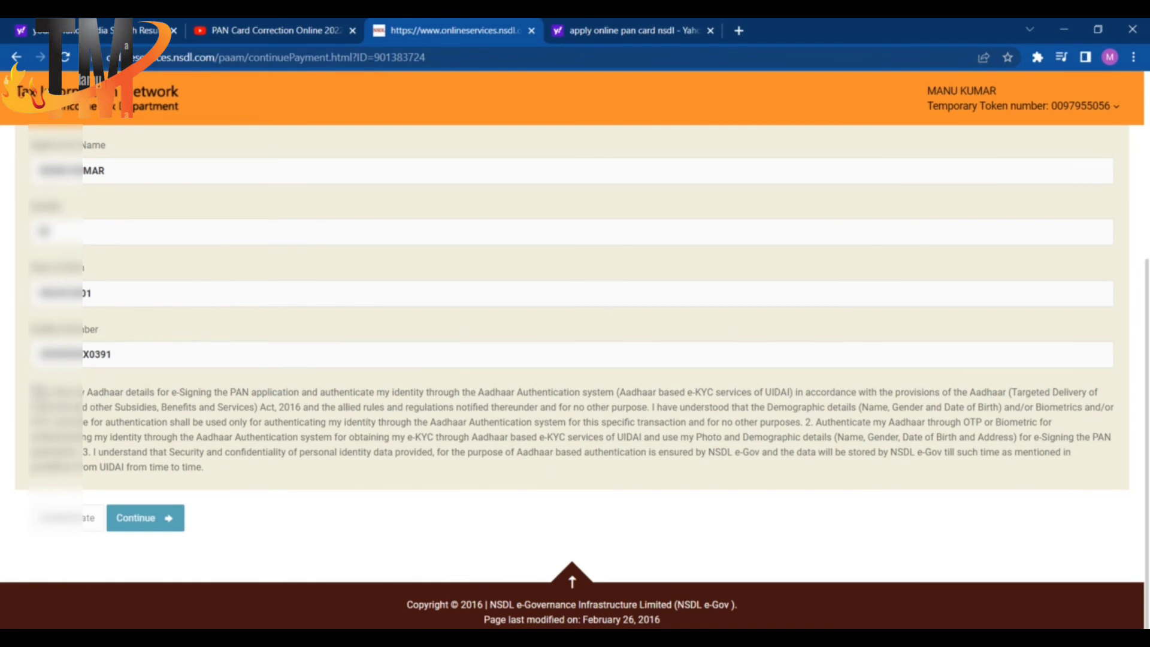
scroll(60, 346, "up", 5)
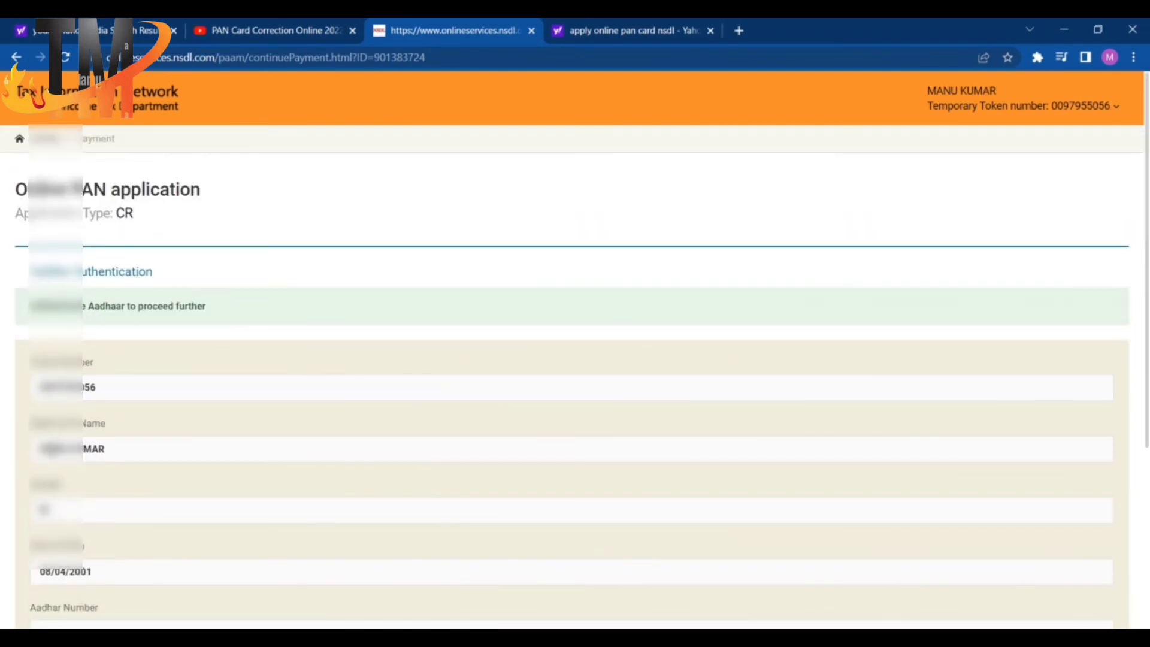
scroll(109, 461, "down", 2)
scroll(109, 461, "down", 2)
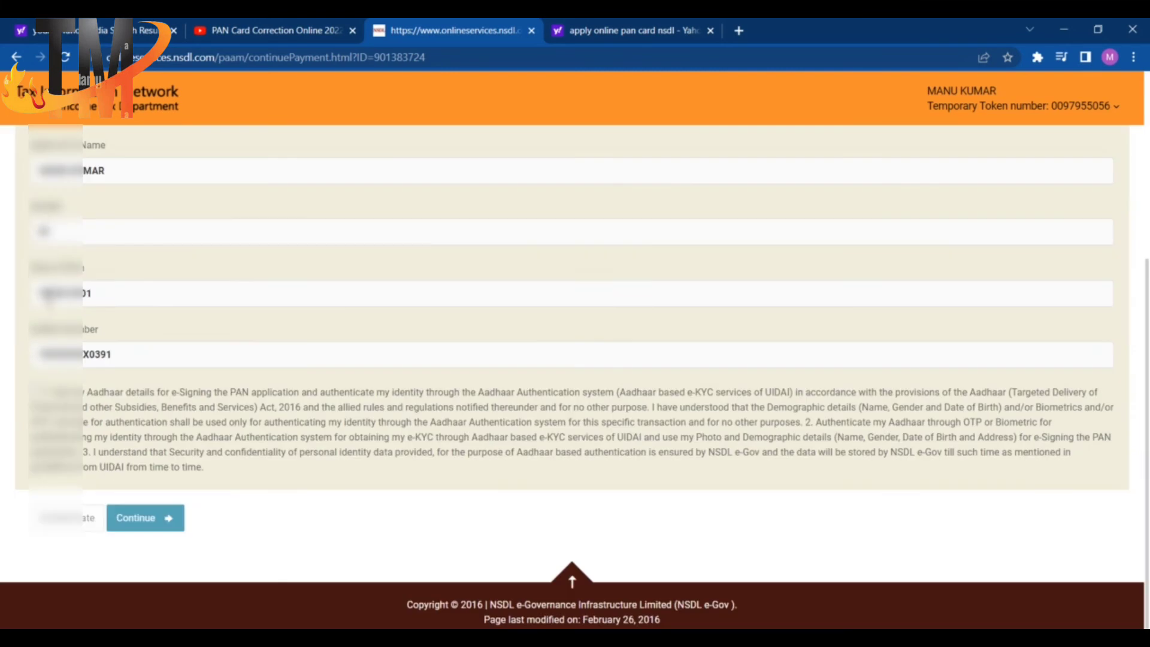
left_click(35, 390)
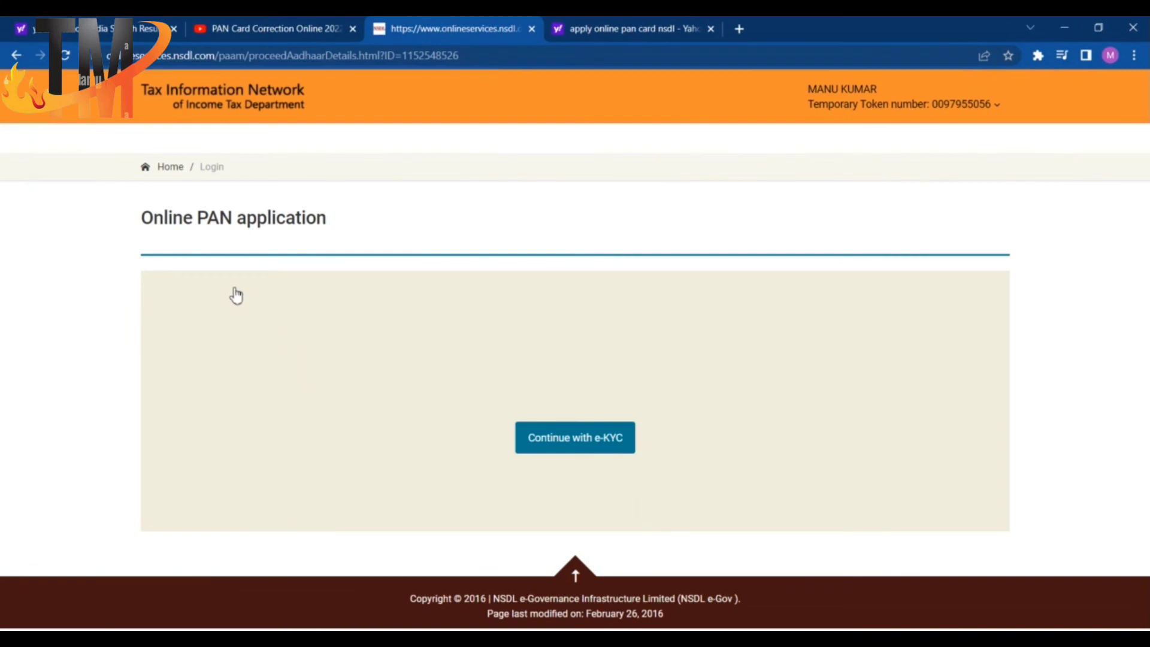
Start Aadhaar e-KYC, enter the received OTP, and submit it for verification
left_click(577, 440)
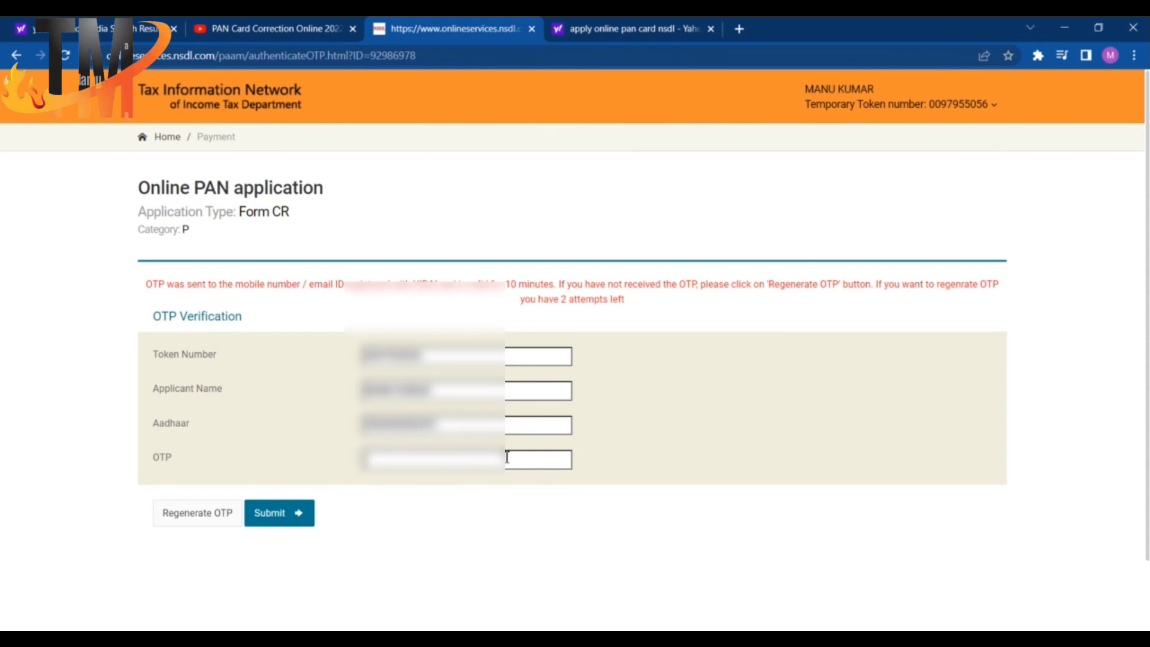
left_click(282, 516)
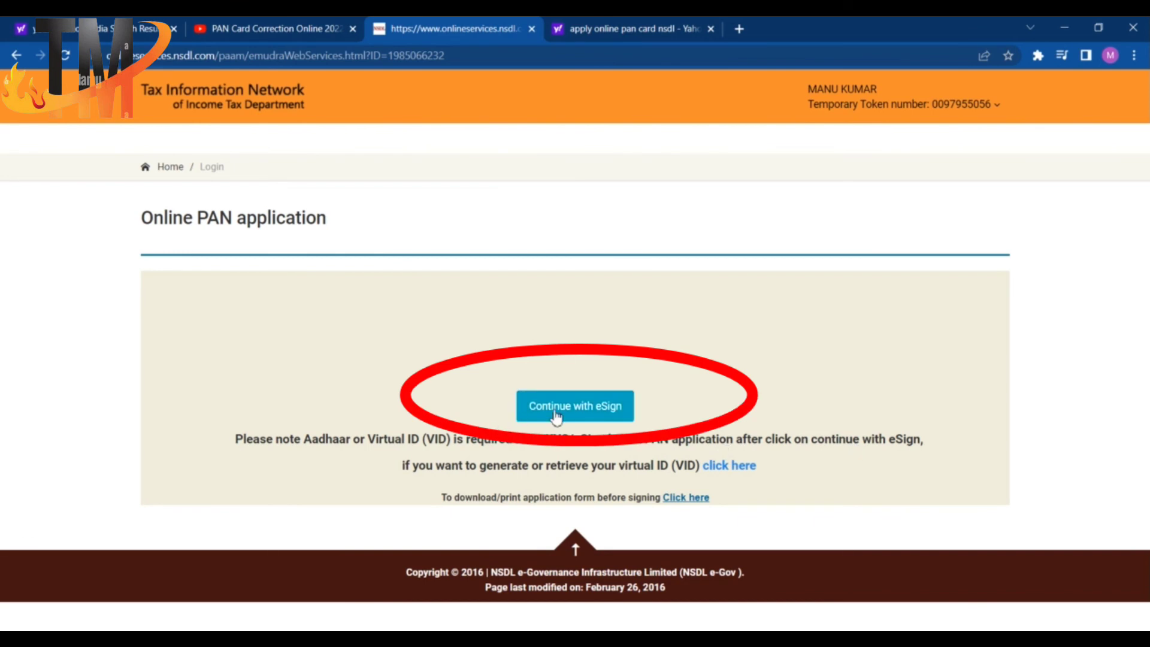
eSign the application: enter the Aadhaar number, request the OTP, then enter and verify the code
left_click(577, 417)
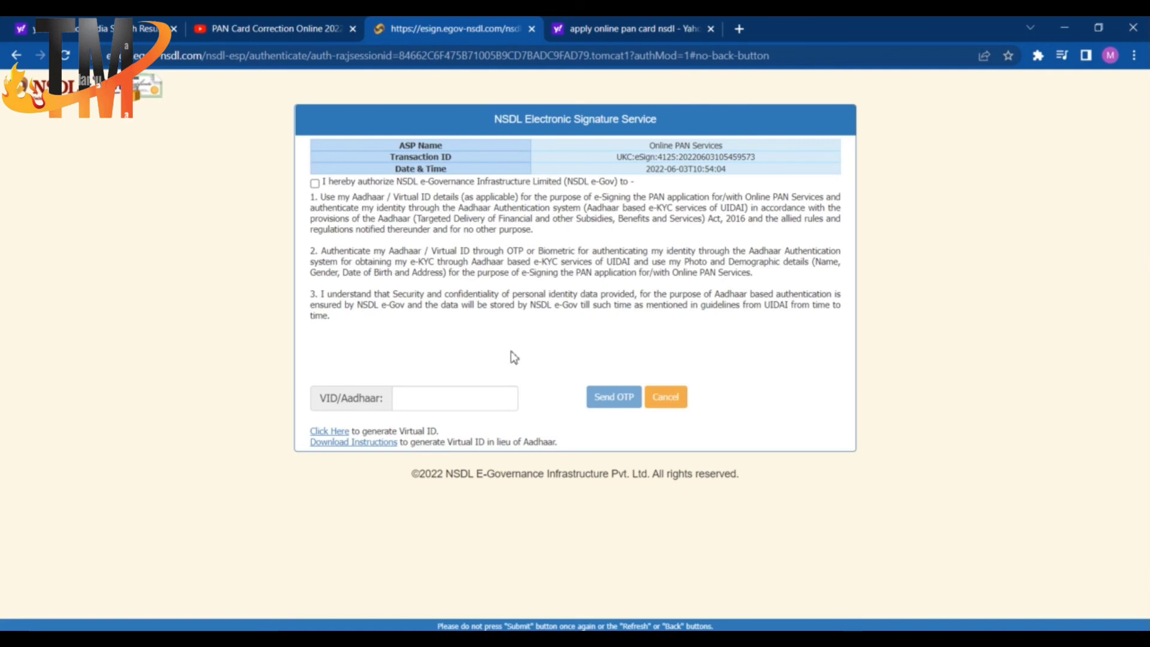
left_click(457, 397)
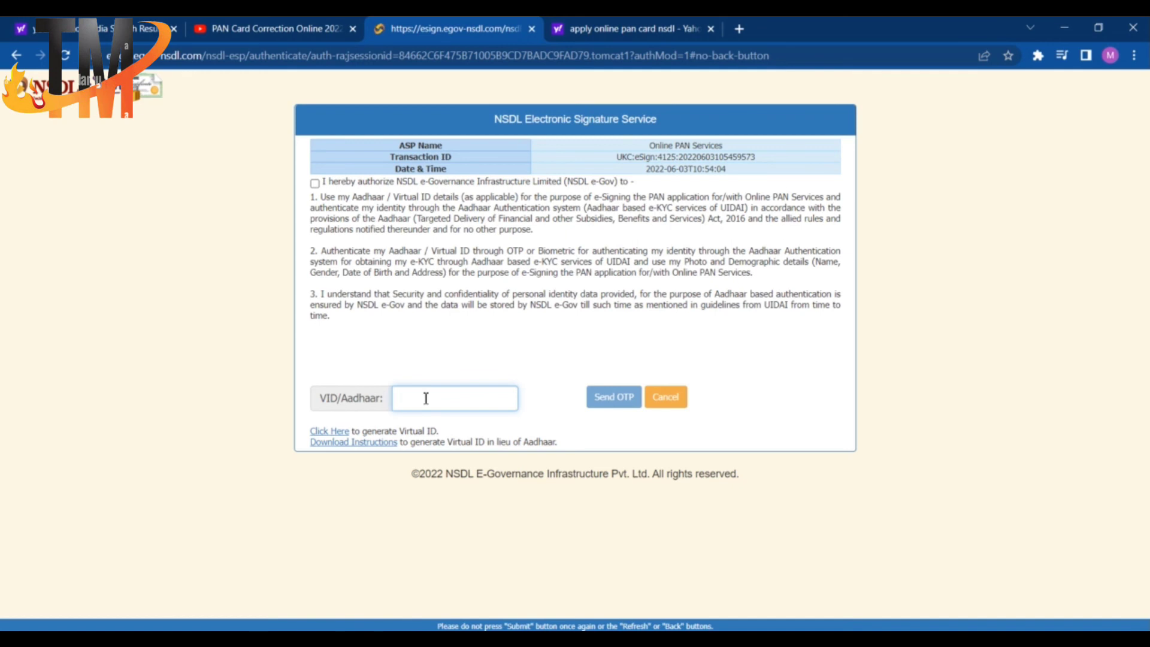
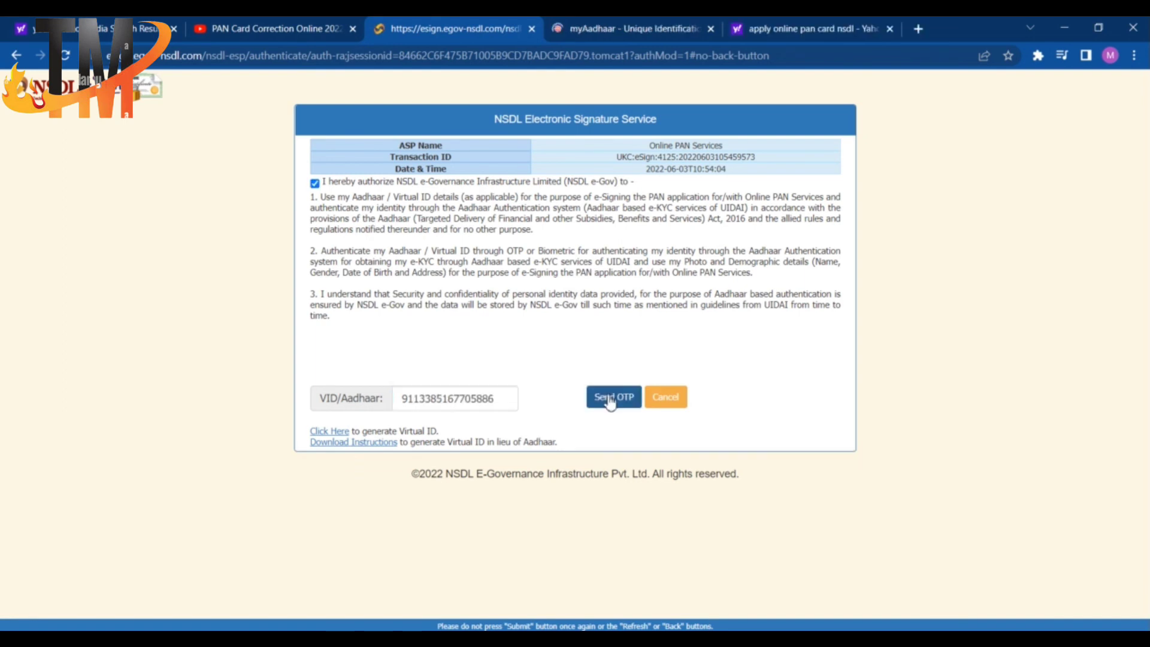
left_click(610, 399)
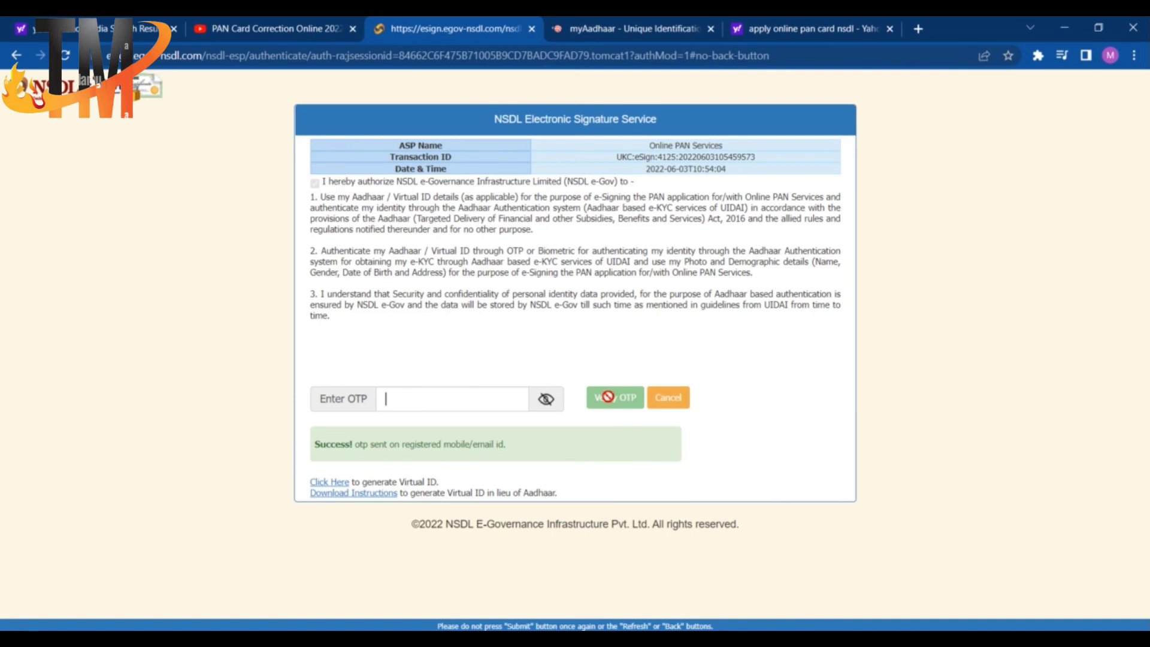
left_click(431, 407)
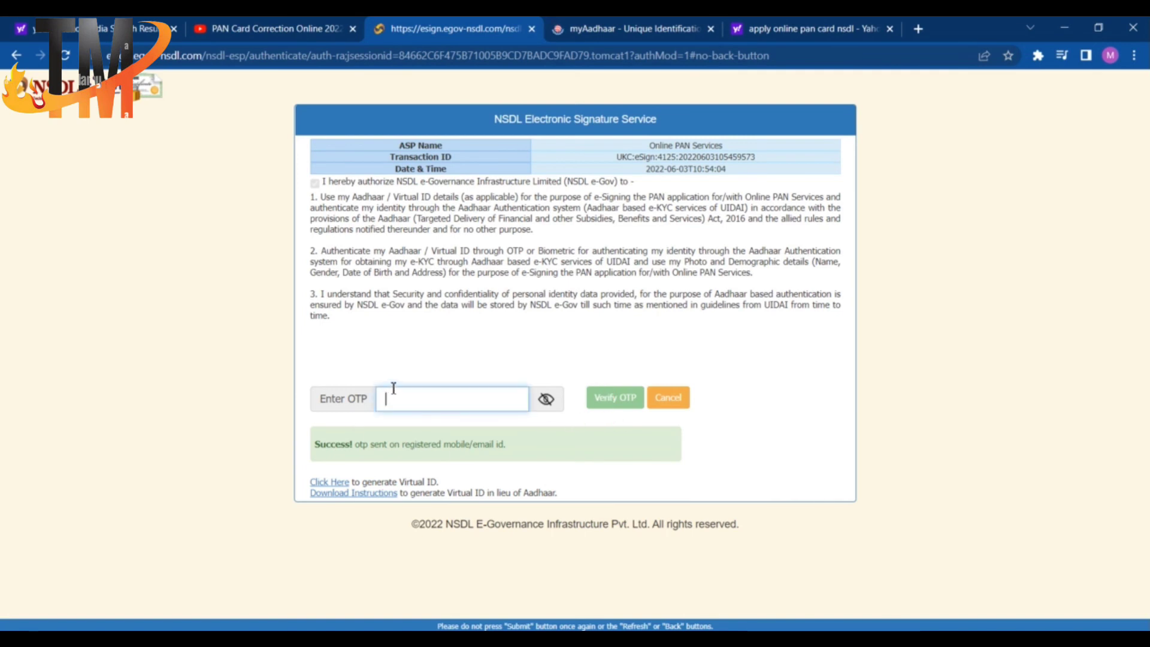
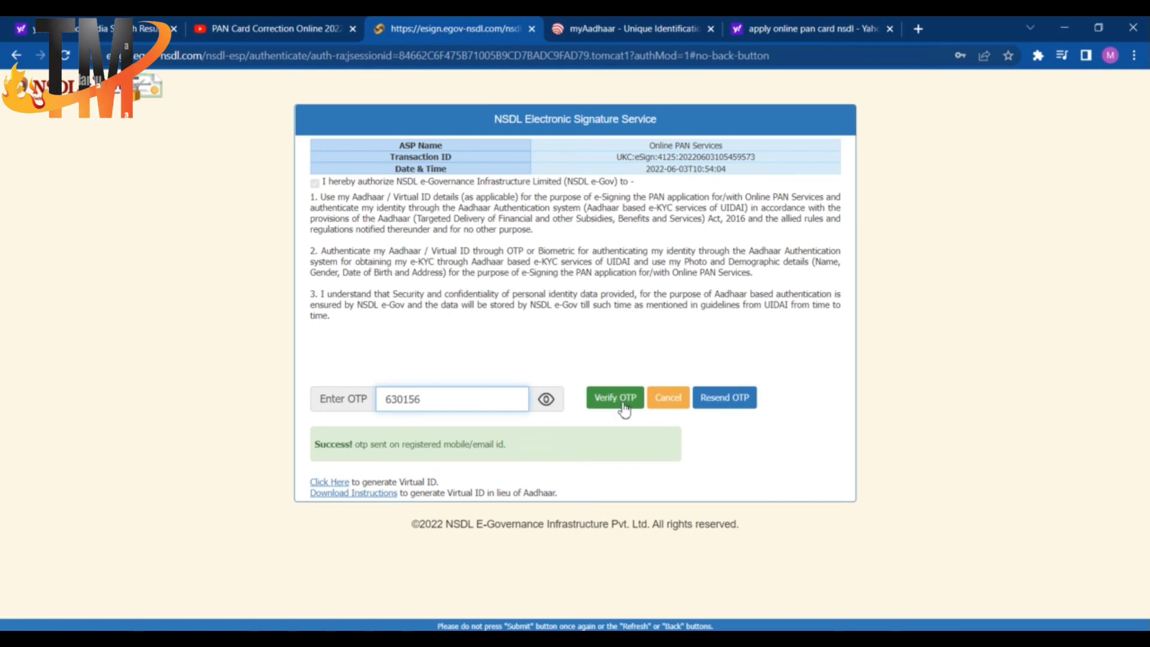
left_click(616, 399)
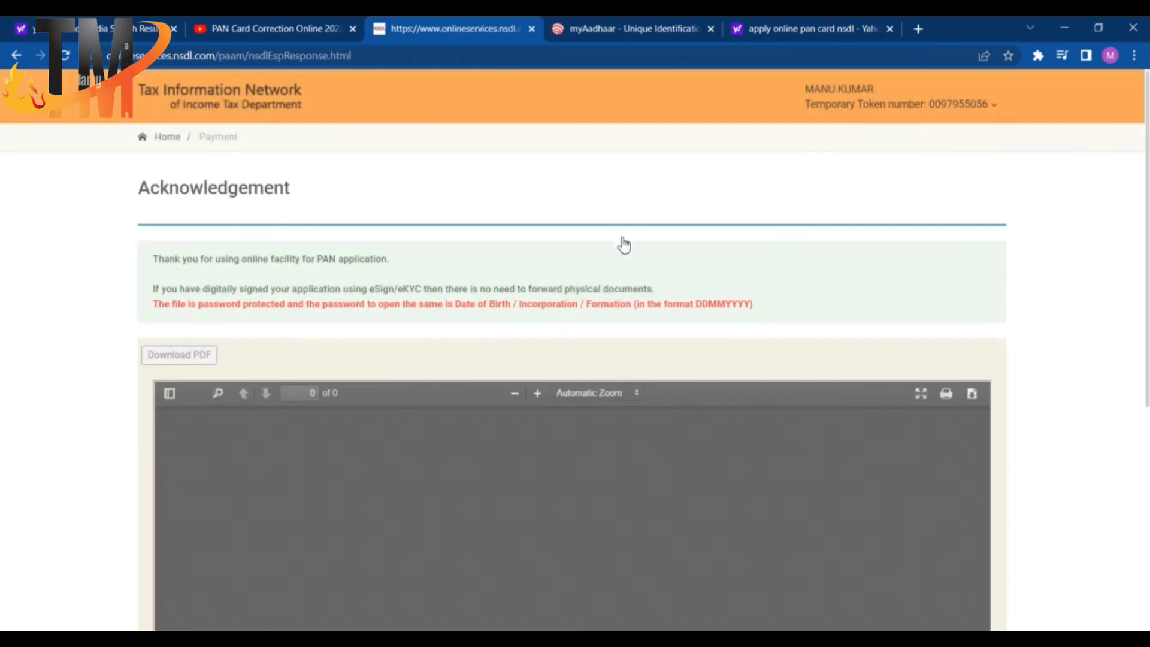
Open the acknowledgement PDF by entering the applicant's date of birth as its password
scroll(624, 245, "down", 5)
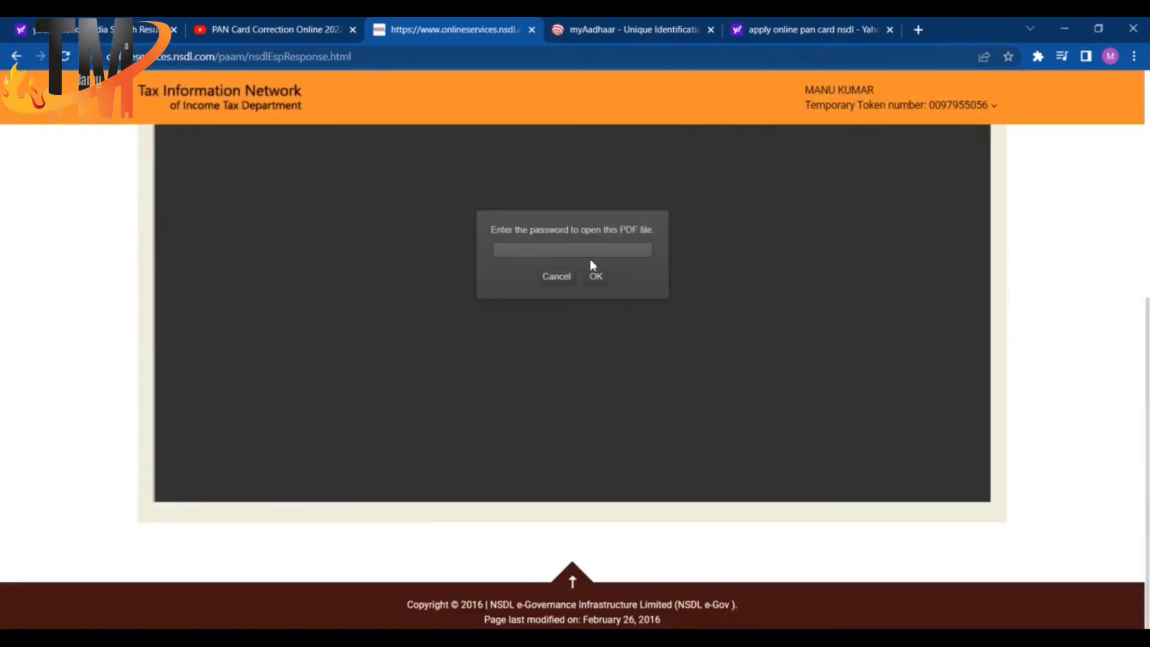
scroll(592, 265, "up", 5)
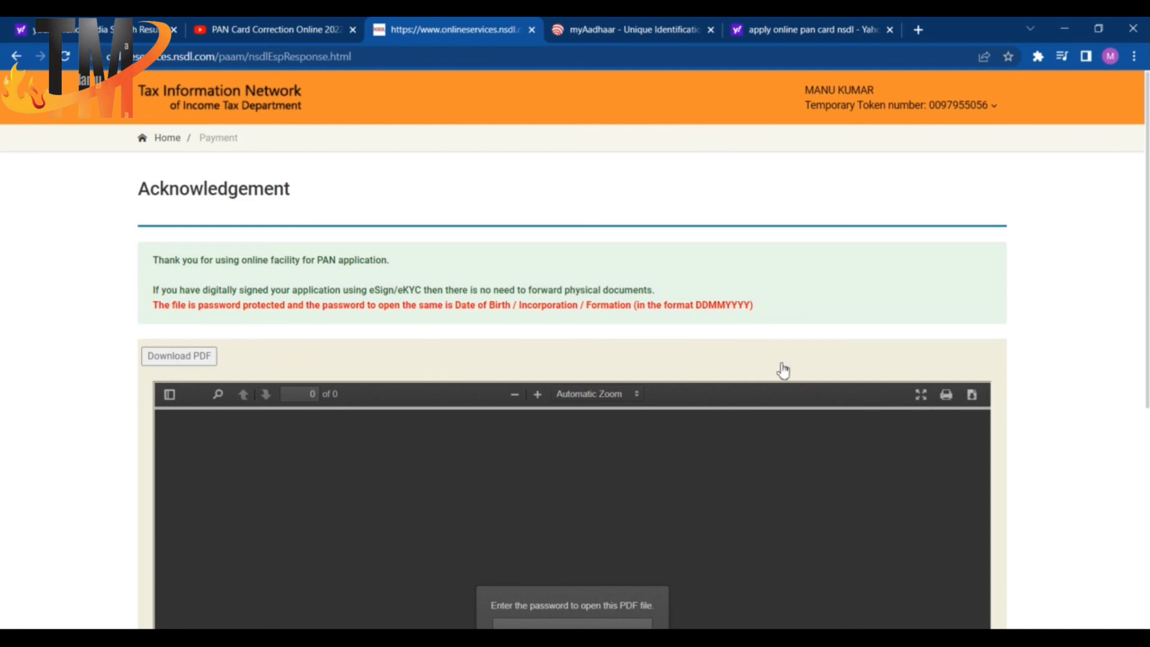
scroll(580, 314, "down", 5)
left_click(574, 251)
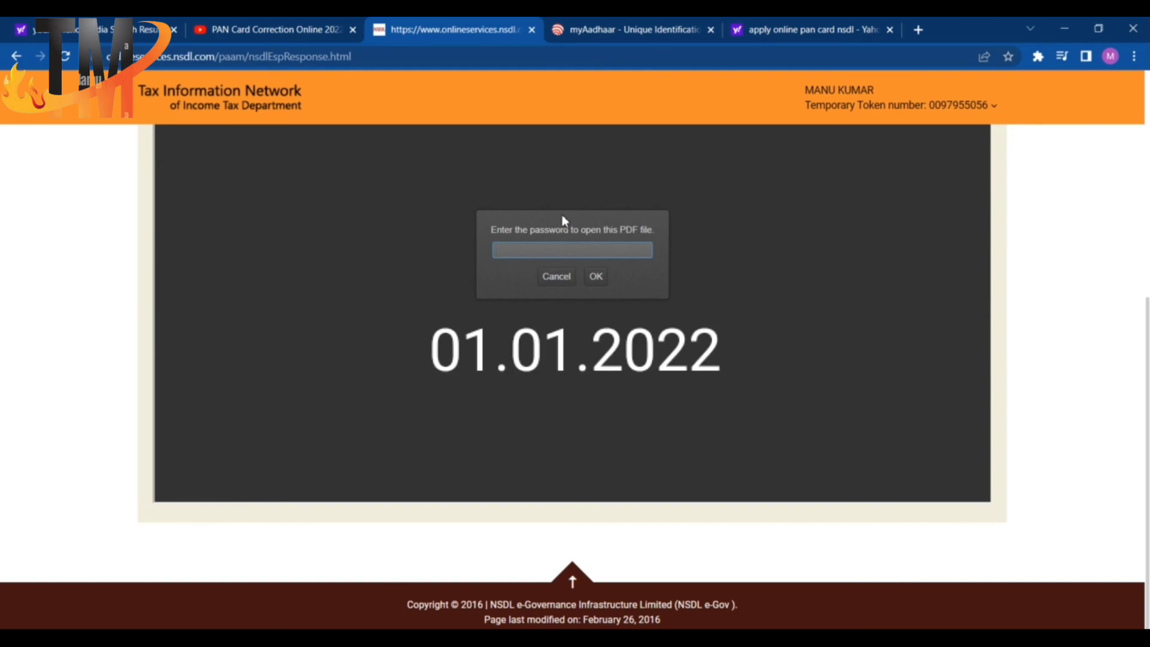
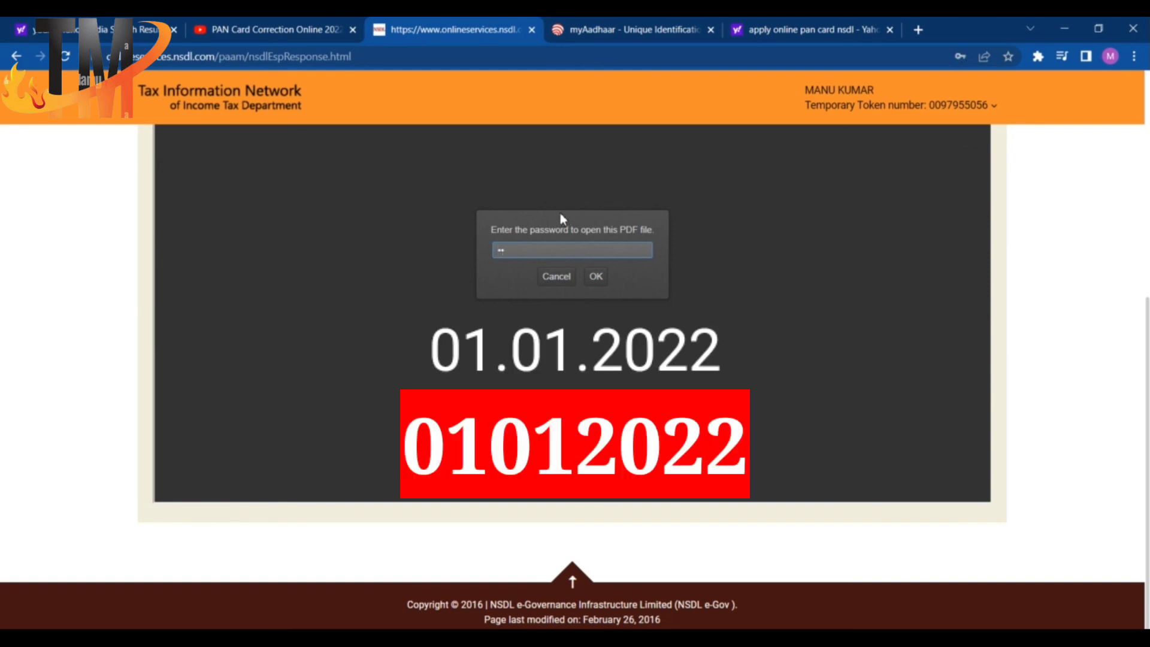
key("Return")
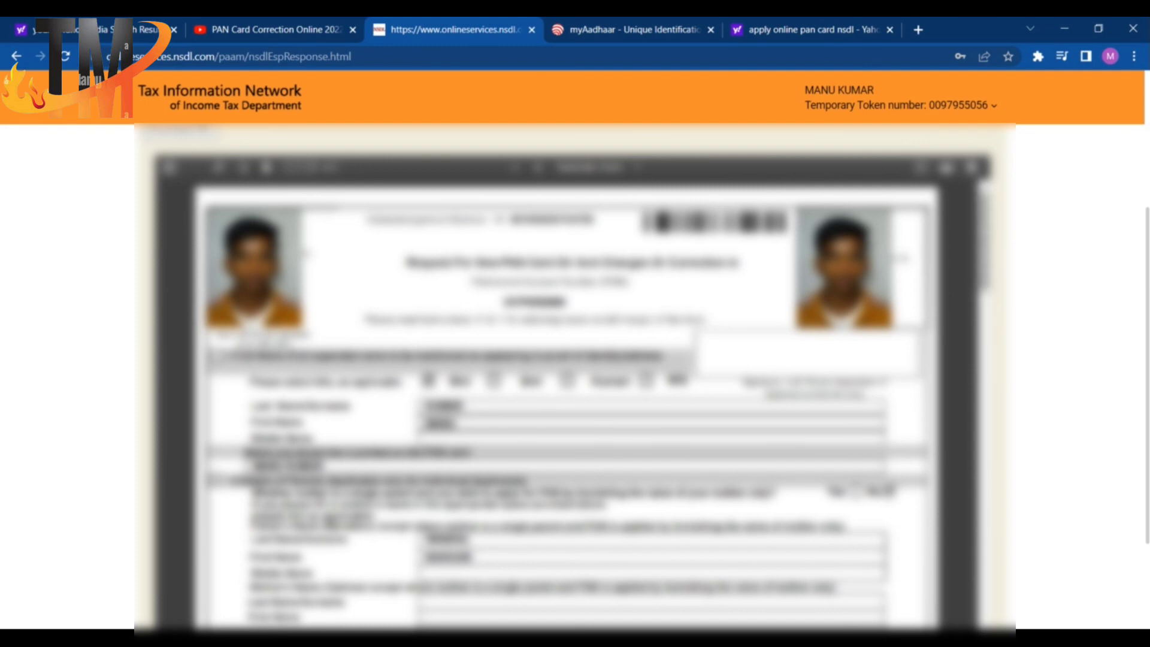
scroll(566, 401, "down", 2)
scroll(998, 263, "down", 1)
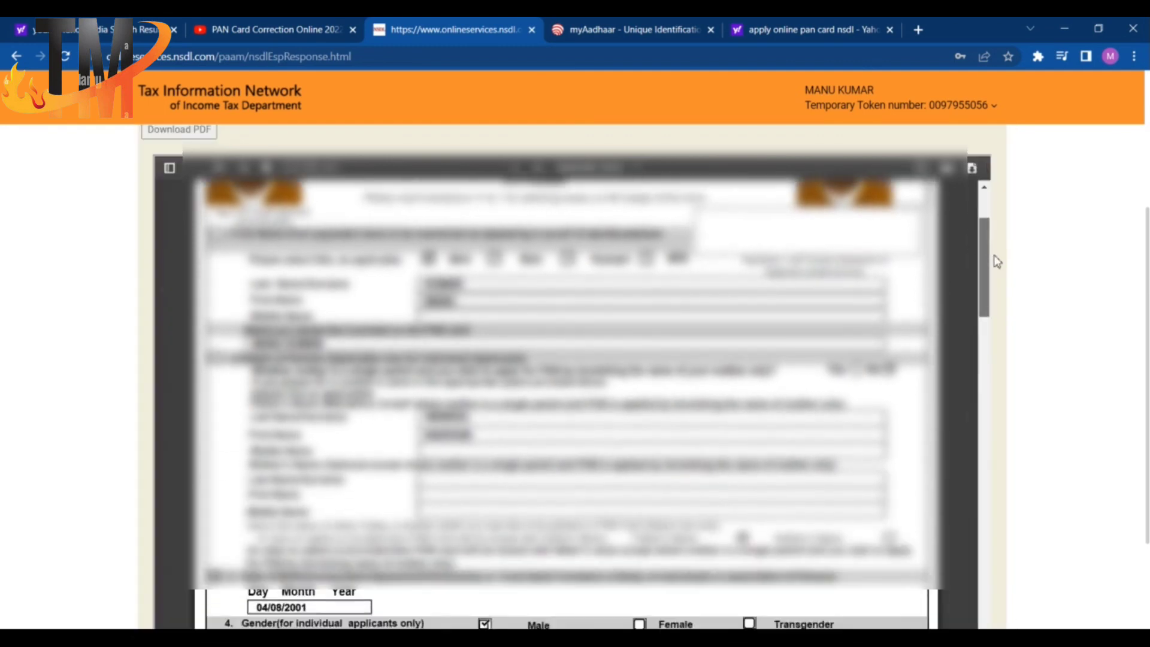
scroll(998, 263, "down", 1)
scroll(999, 267, "down", 1)
scroll(1001, 275, "down", 1)
left_click_drag(1005, 281, 1020, 329)
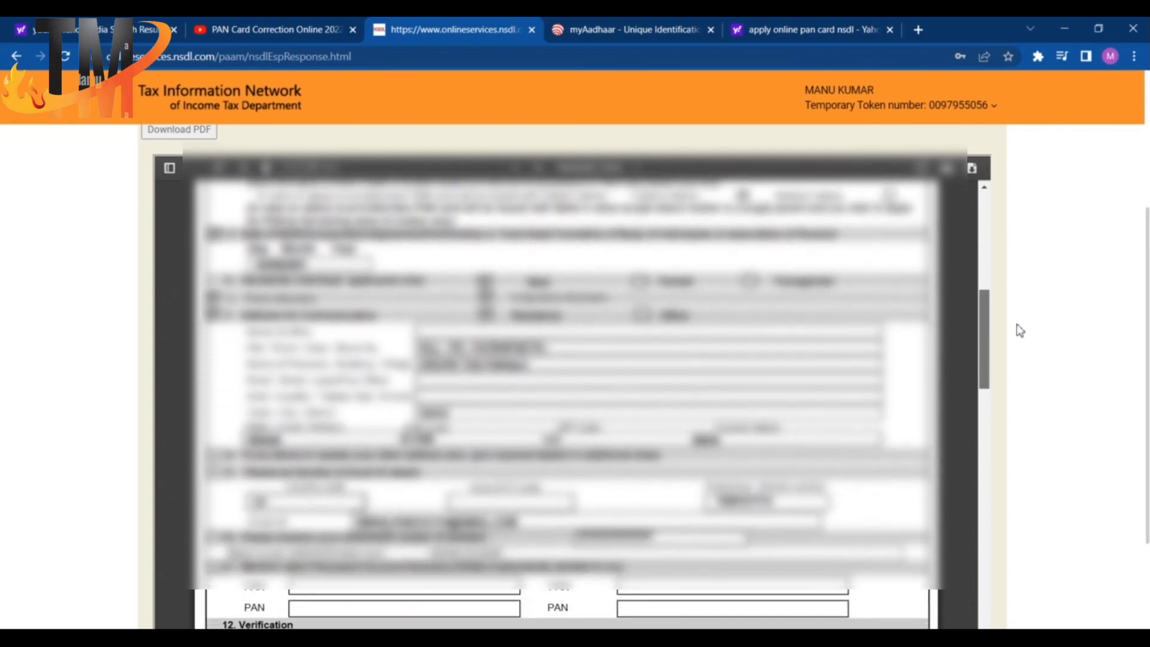
mouse_move(1020, 329)
left_mouse_down()
mouse_move(1026, 340)
mouse_move(1014, 290)
left_mouse_up()
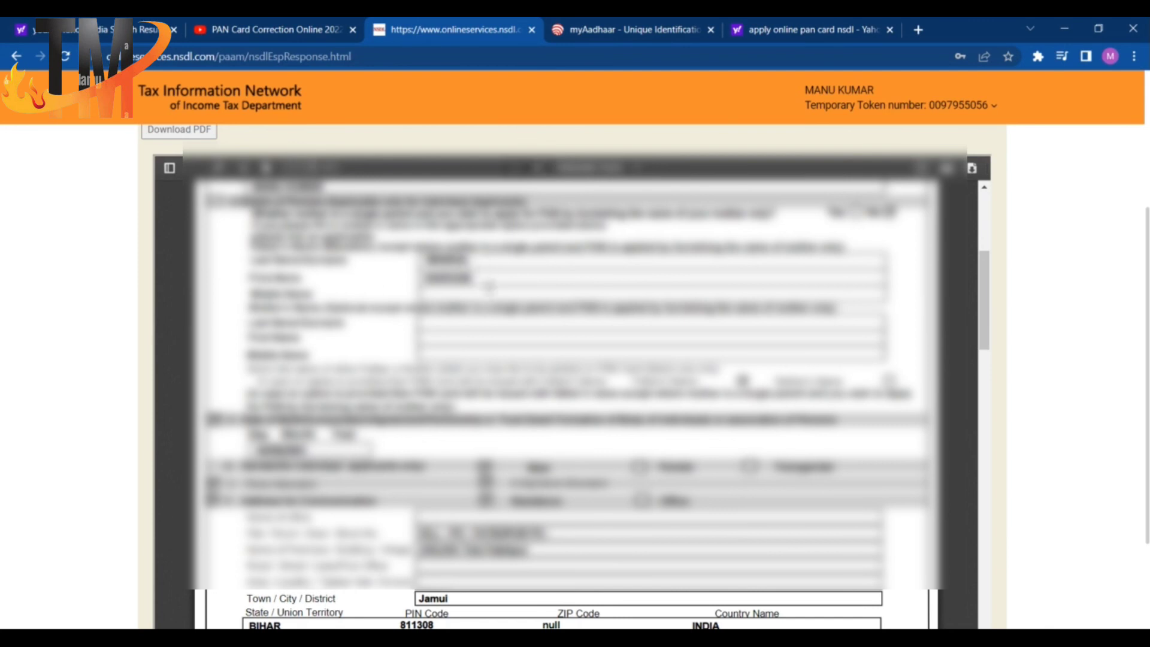
scroll(465, 346, "up", 5)
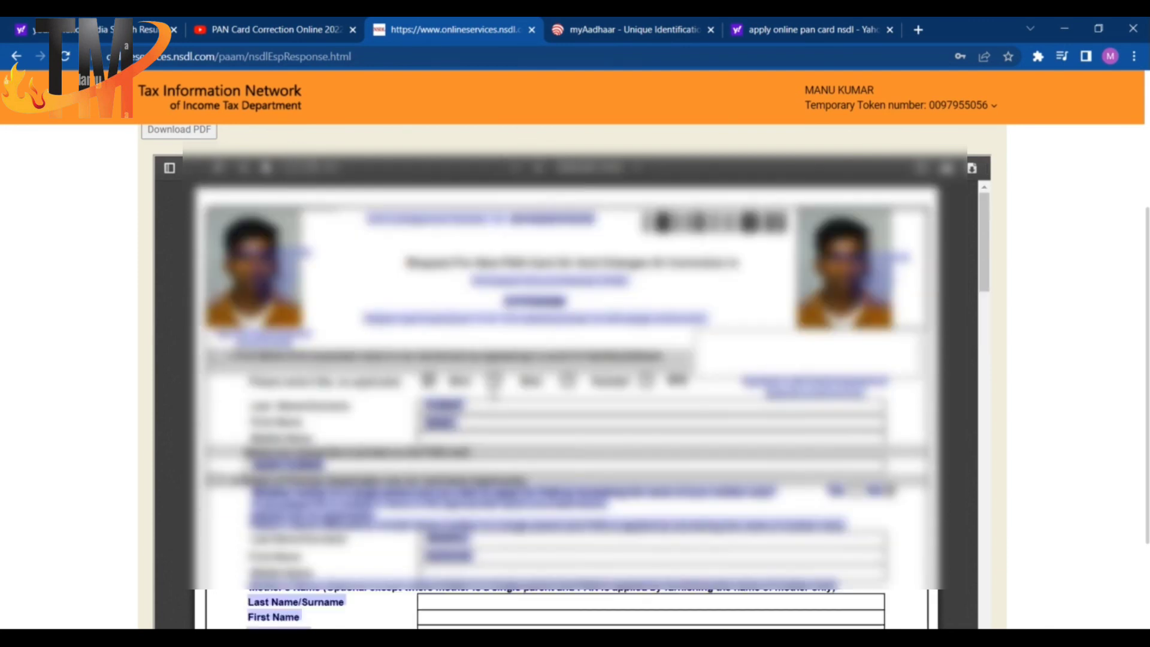
left_click(496, 407)
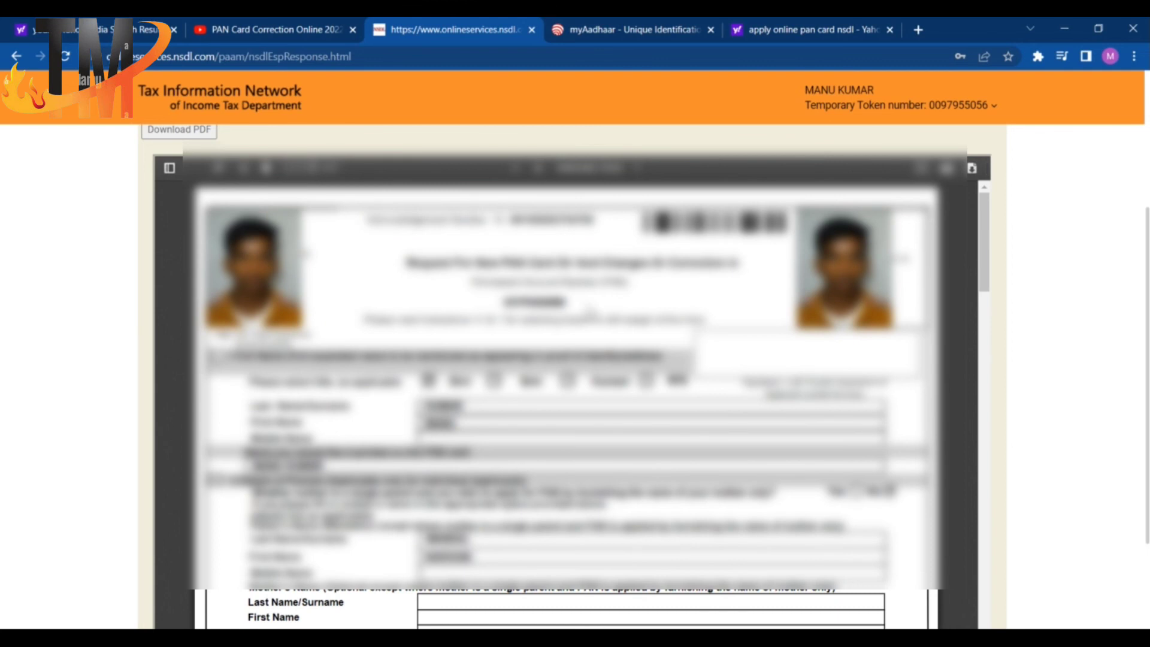
scroll(725, 294, "down", 2)
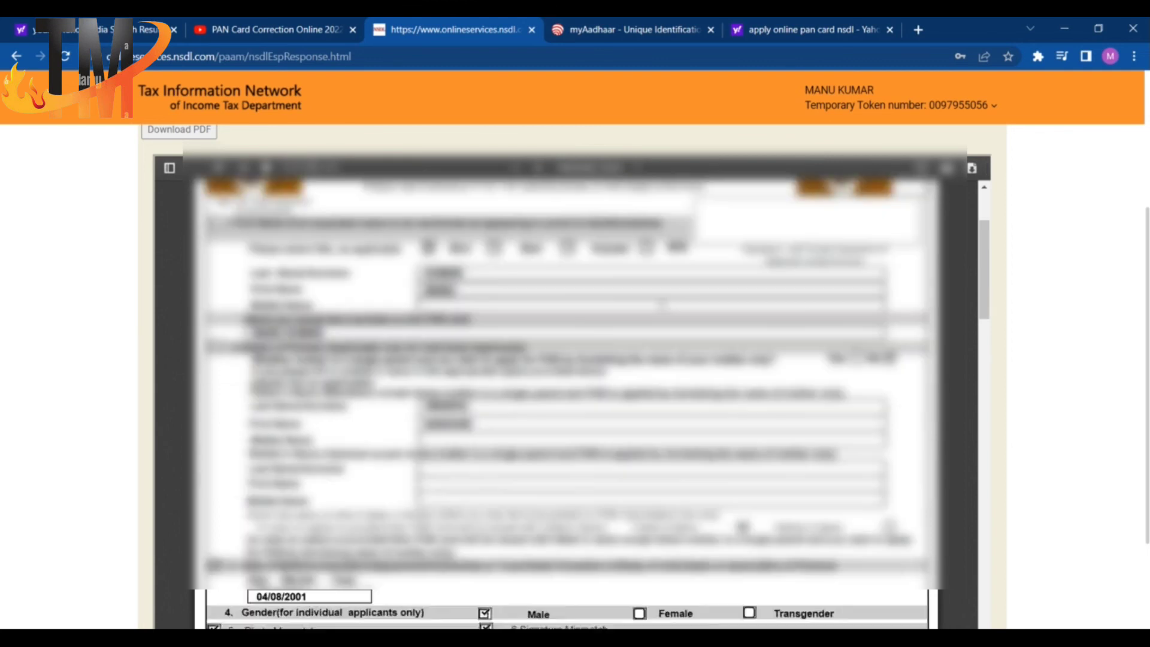
scroll(662, 302, "down", 5)
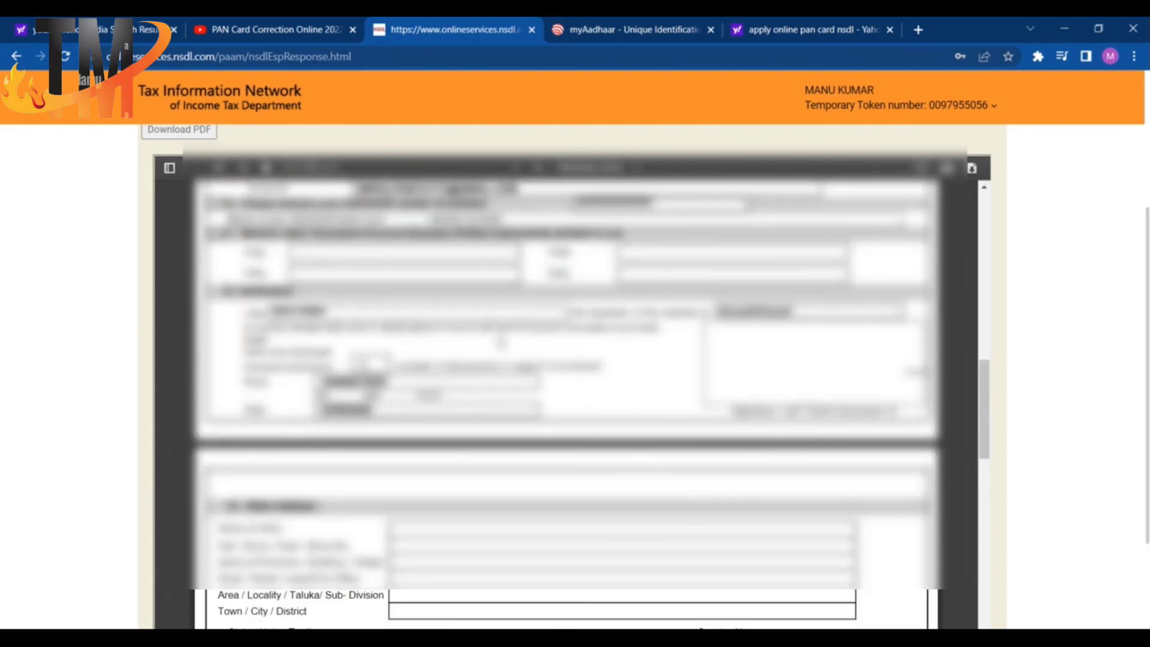
scroll(500, 347, "down", 5)
scroll(501, 346, "down", 5)
scroll(502, 347, "up", 15)
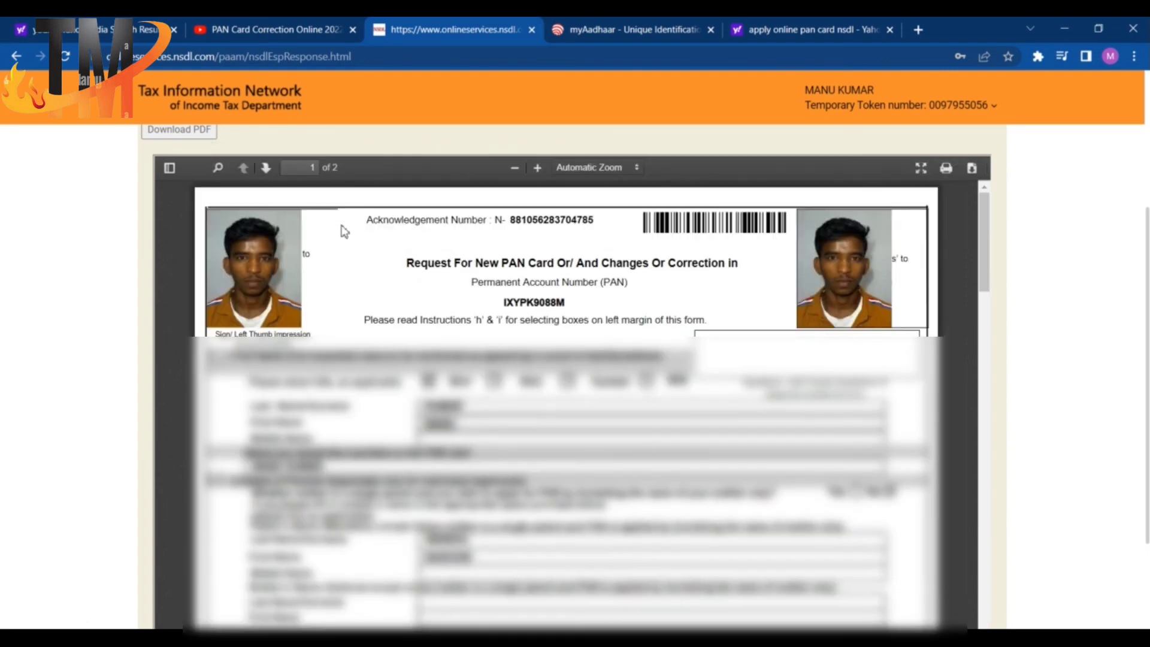
scroll(299, 221, "up", 4)
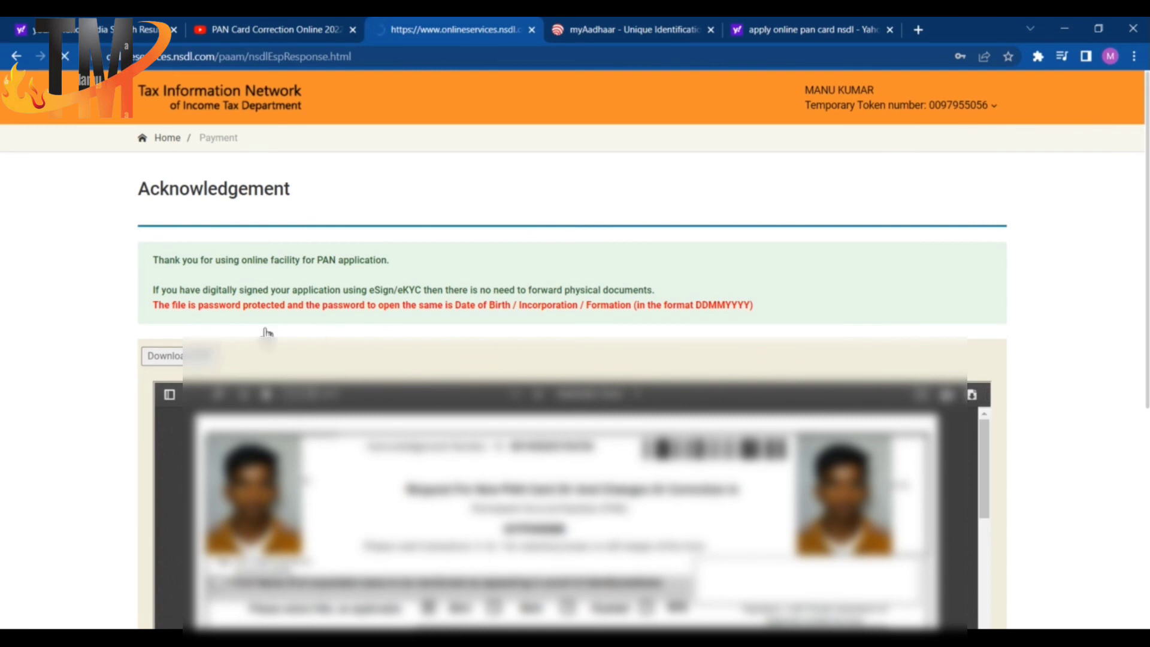
Review the thank-you notice, then open the downloaded signed acknowledgement PDF in a new tab
scroll(617, 250, "down", 5)
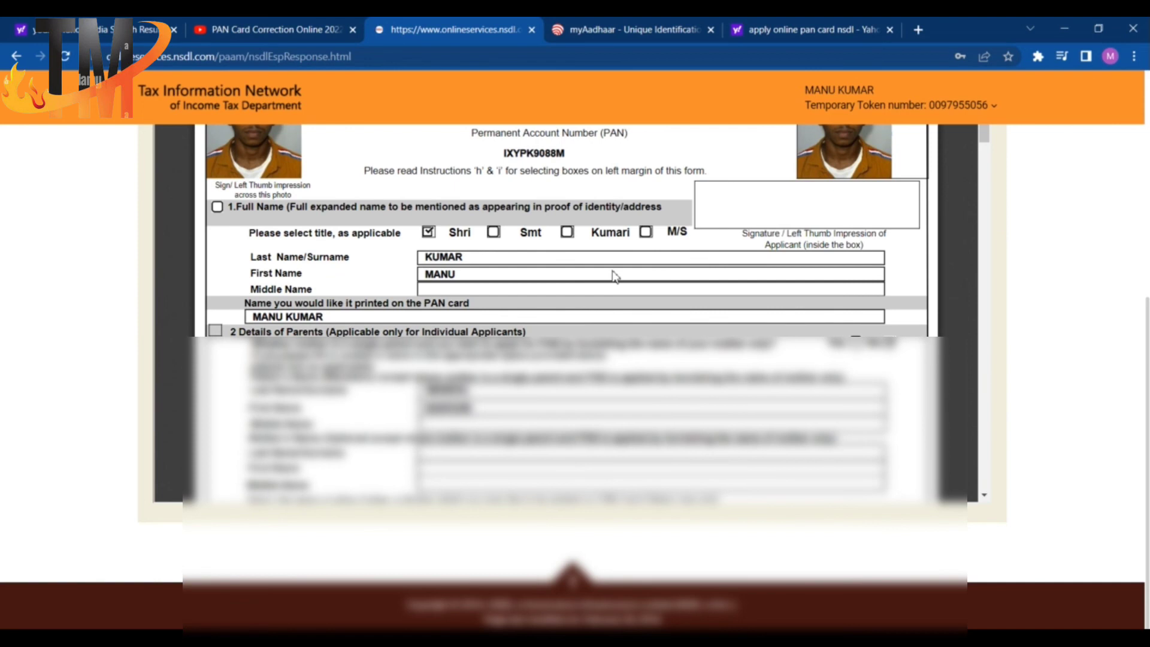
scroll(612, 274, "up", 5)
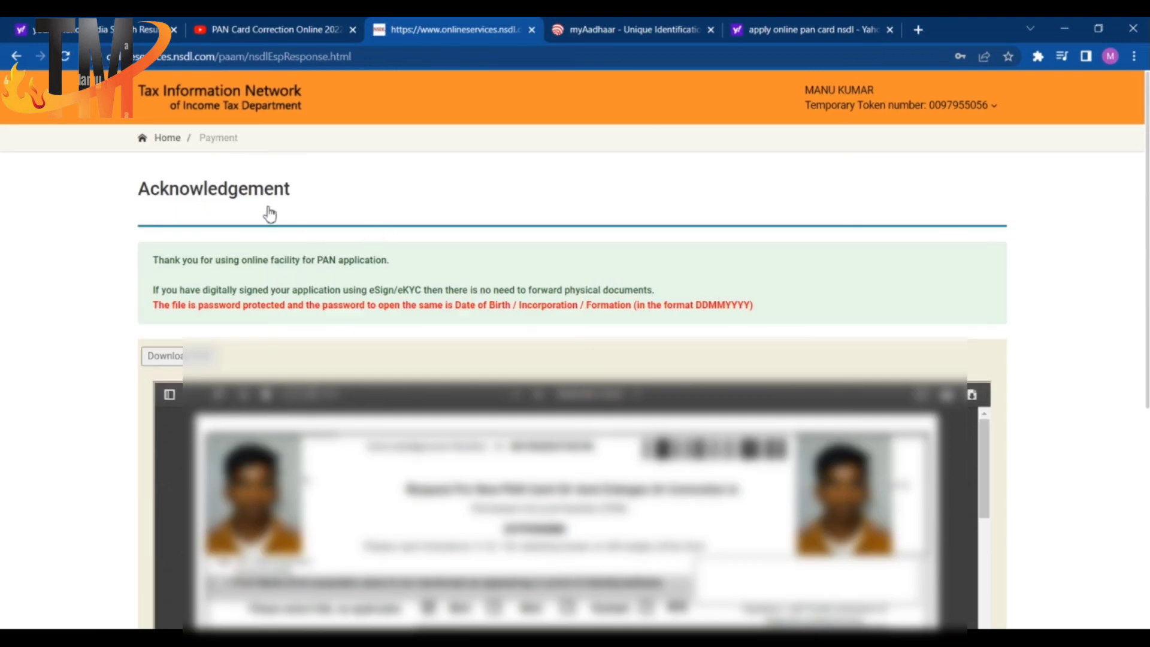
scroll(536, 272, "down", 5)
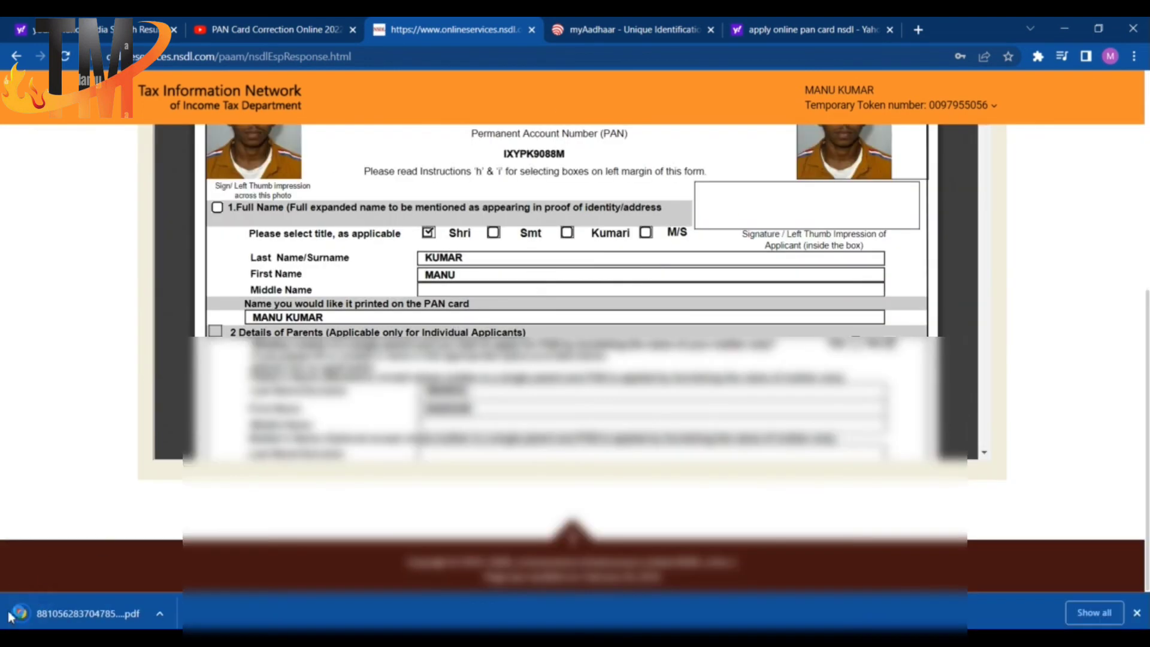
scroll(360, 88, "up", 5)
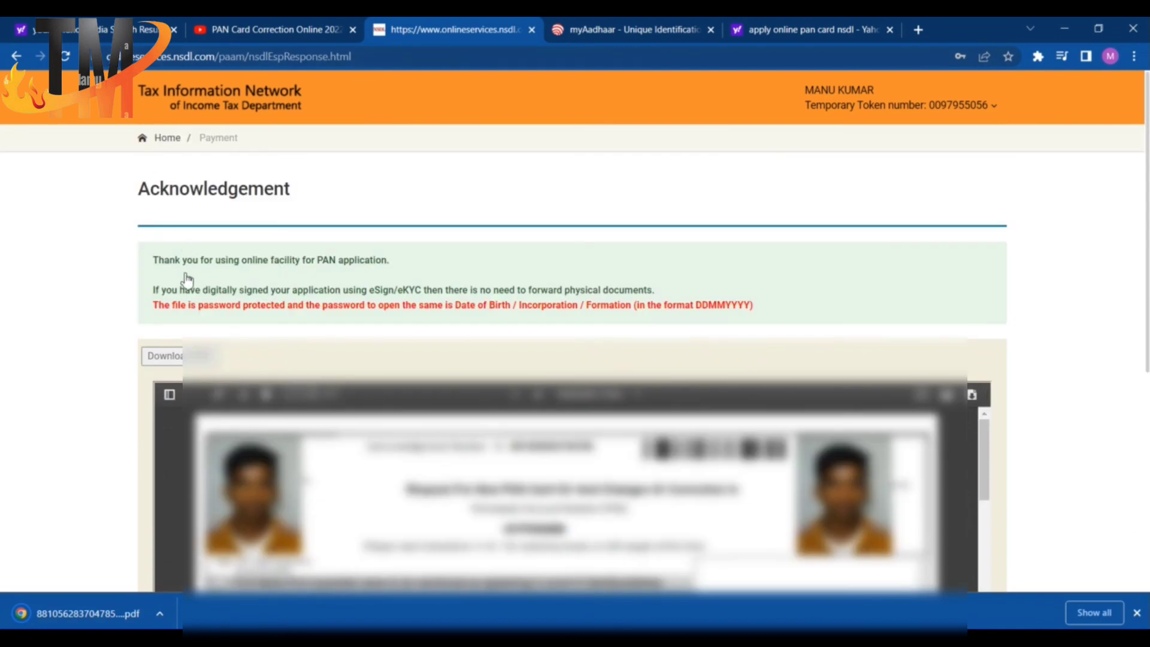
left_click_drag(175, 259, 433, 267)
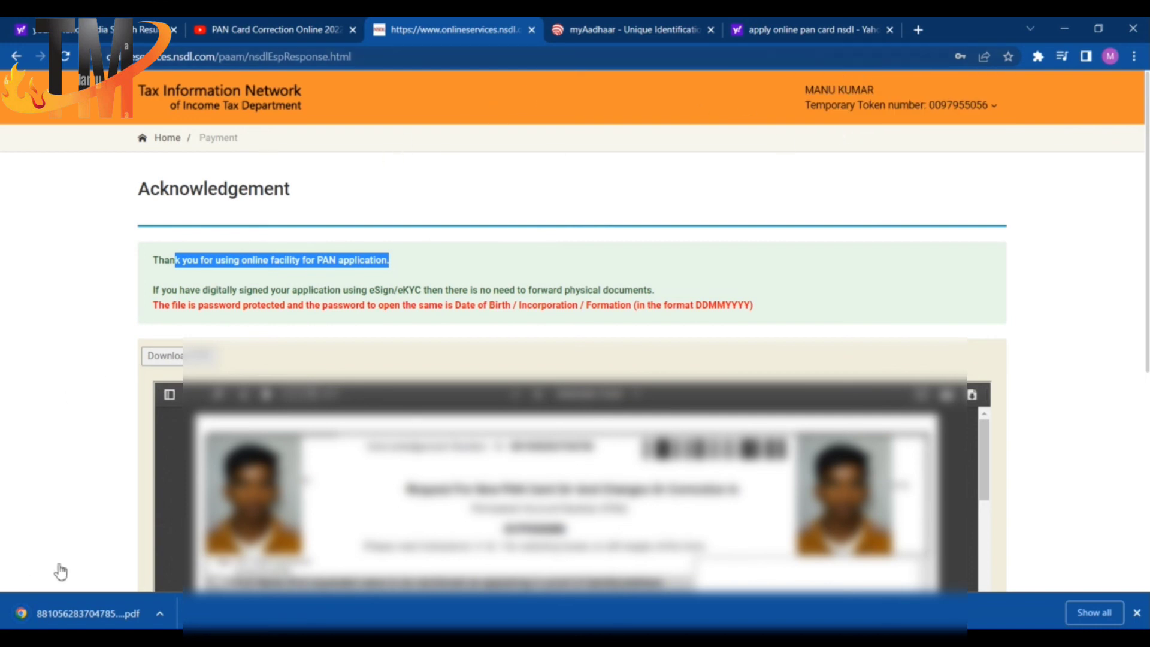
left_click(93, 614)
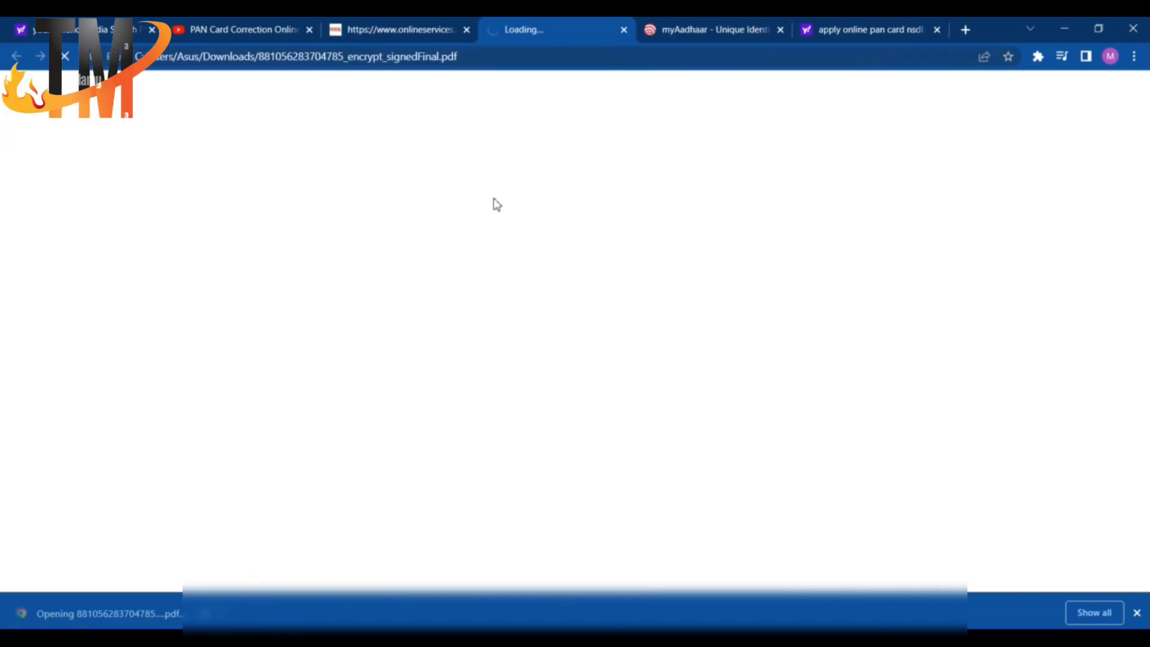